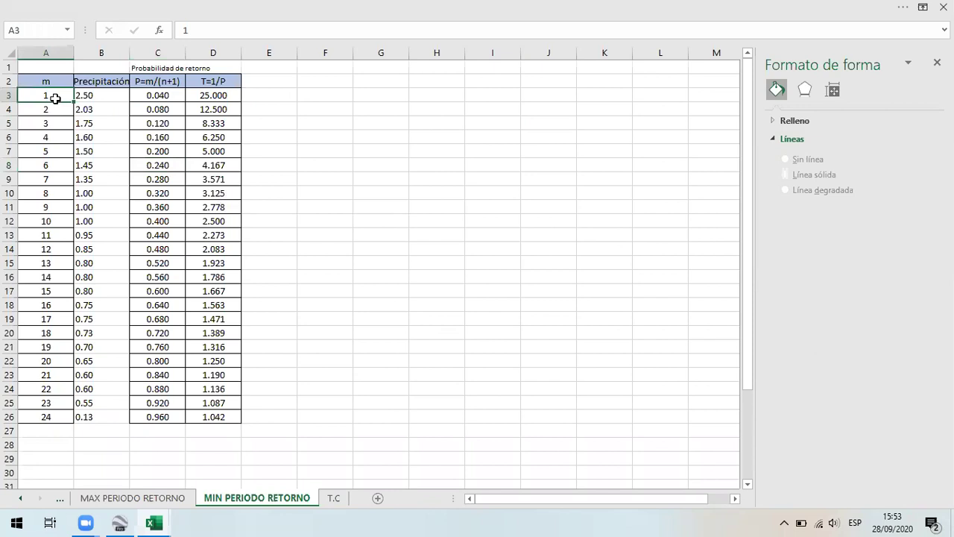
# Step: Review the order numbers in column m and the source reference of the first Precipitación value
pyautogui.moveTo(55, 98); pyautogui.dragTo(41, 304)
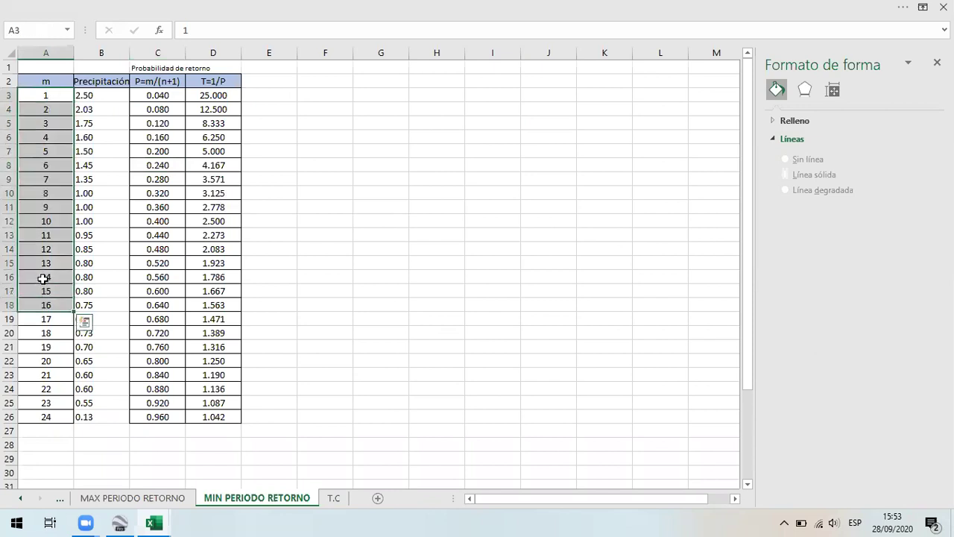
pyautogui.click(42, 278)
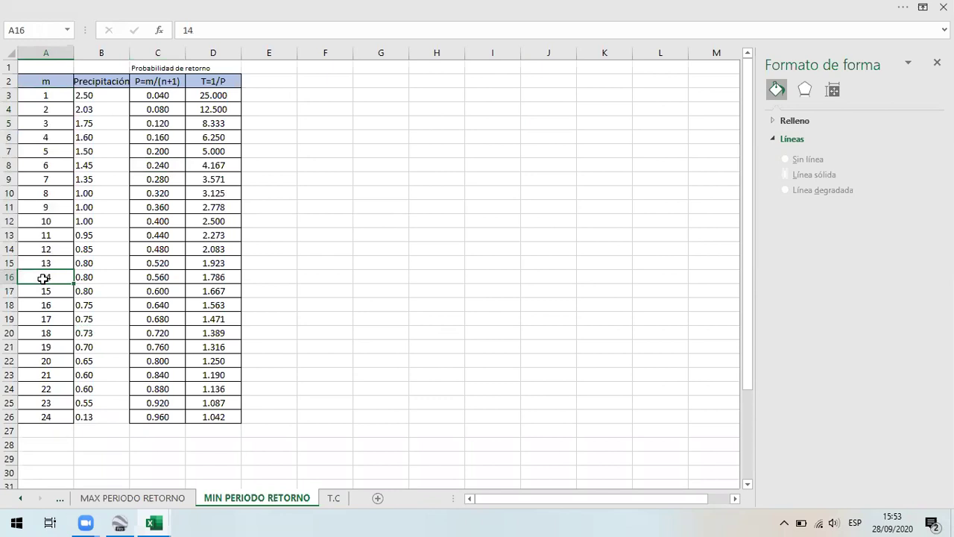
pyautogui.click(94, 84)
pyautogui.click(269, 461)
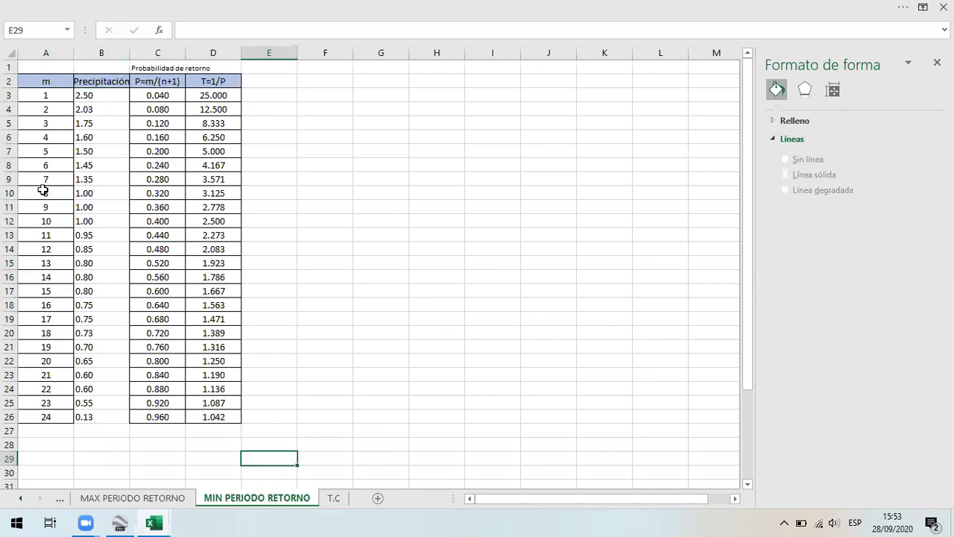
pyautogui.moveTo(100, 93); pyautogui.dragTo(118, 212)
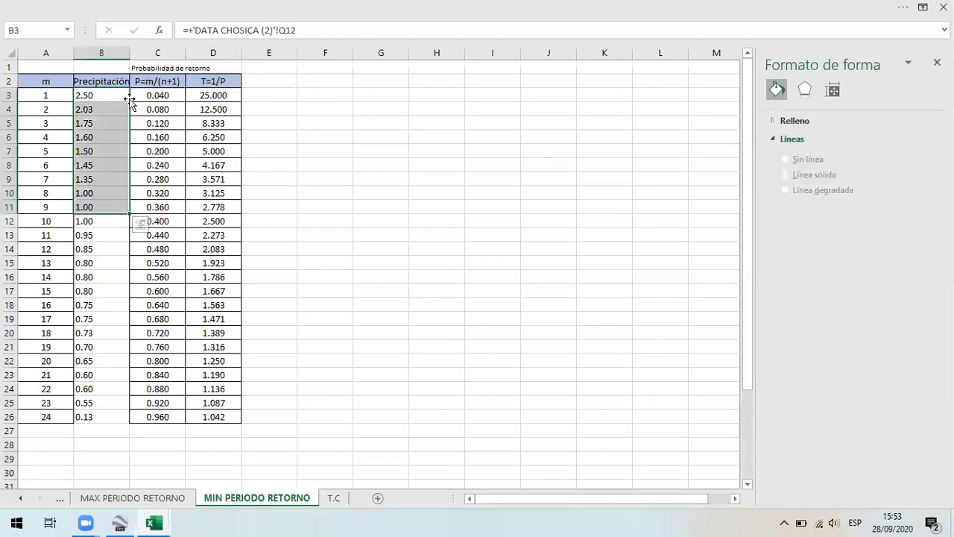
pyautogui.click(119, 97)
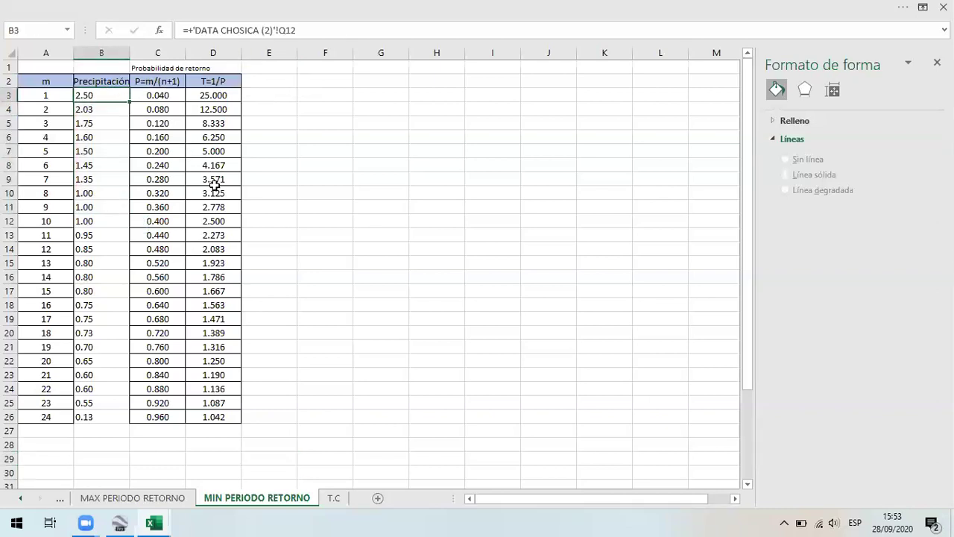
# Step: Go to the DATA CHOSICA (2) sheet and examine the MÍNIMO MENSUAL column and its formulas
pyautogui.click(67, 500)
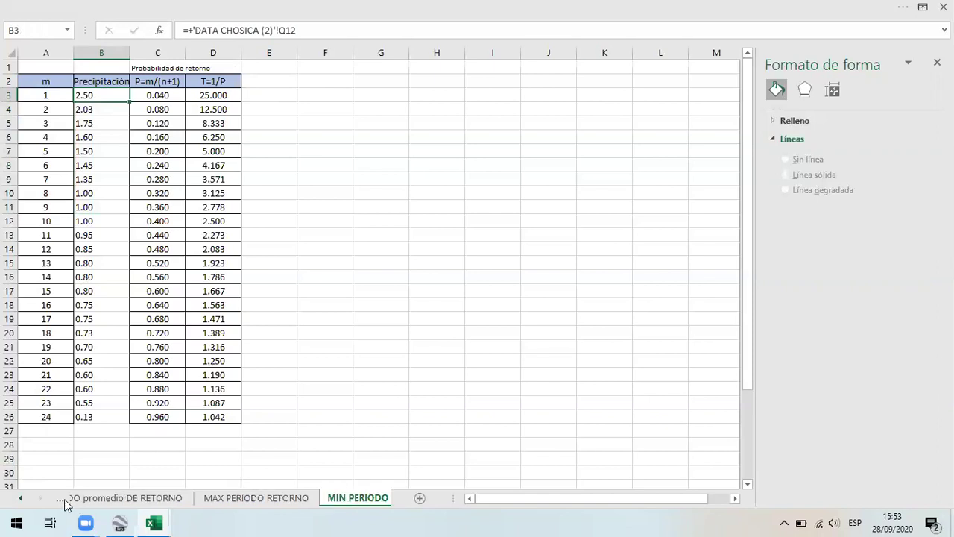
pyautogui.click(67, 499)
pyautogui.click(66, 499)
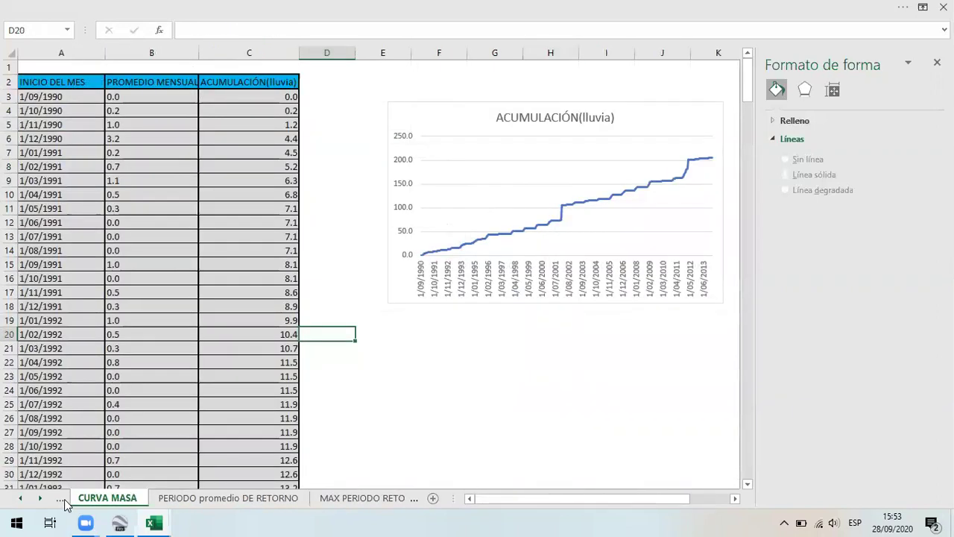
pyautogui.click(66, 499)
pyautogui.click(66, 499)
pyautogui.click(65, 499)
pyautogui.click(66, 499)
pyautogui.click(66, 499)
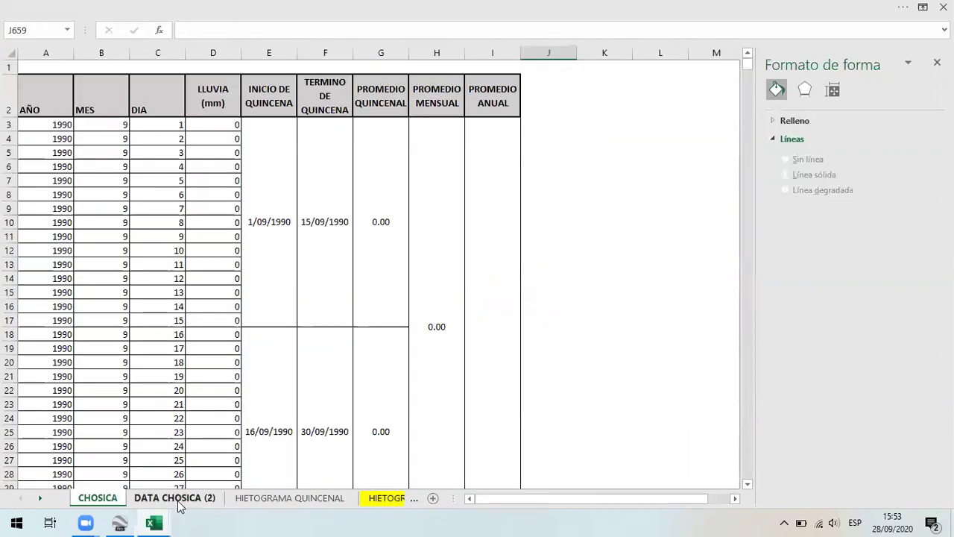
pyautogui.click(178, 498)
pyautogui.moveTo(390, 122); pyautogui.dragTo(389, 350)
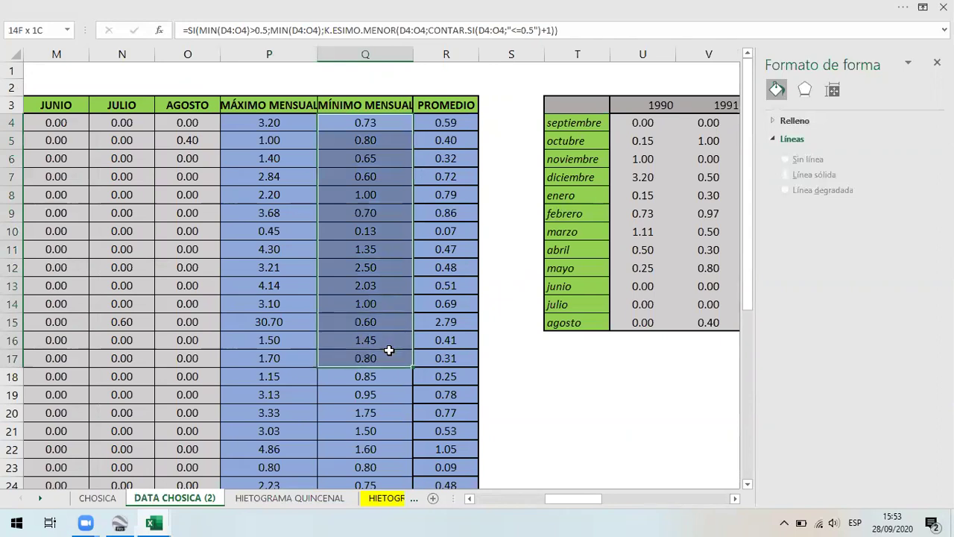
pyautogui.click(381, 284)
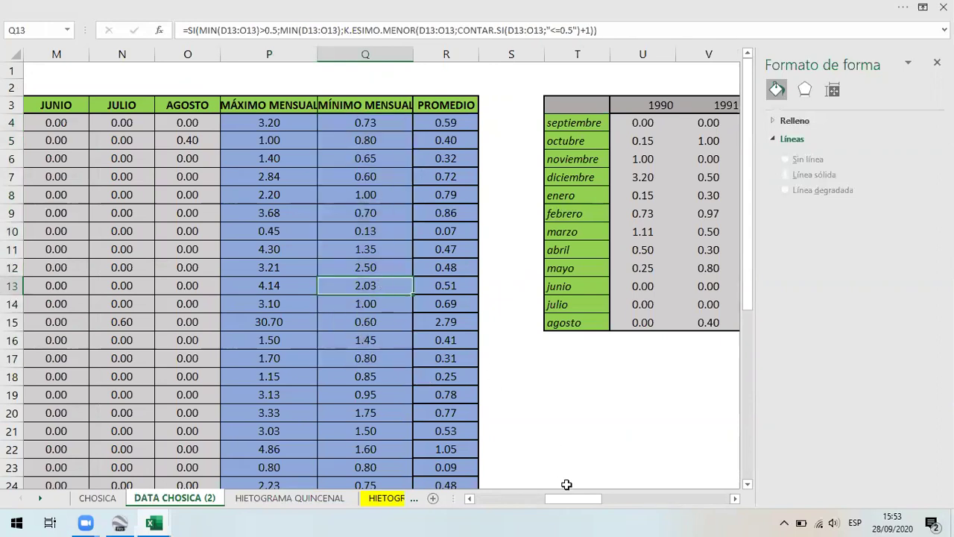
pyautogui.moveTo(570, 495)
pyautogui.mouseDown()
pyautogui.moveTo(465, 486)
pyautogui.moveTo(533, 501)
pyautogui.moveTo(574, 497)
pyautogui.mouseUp()
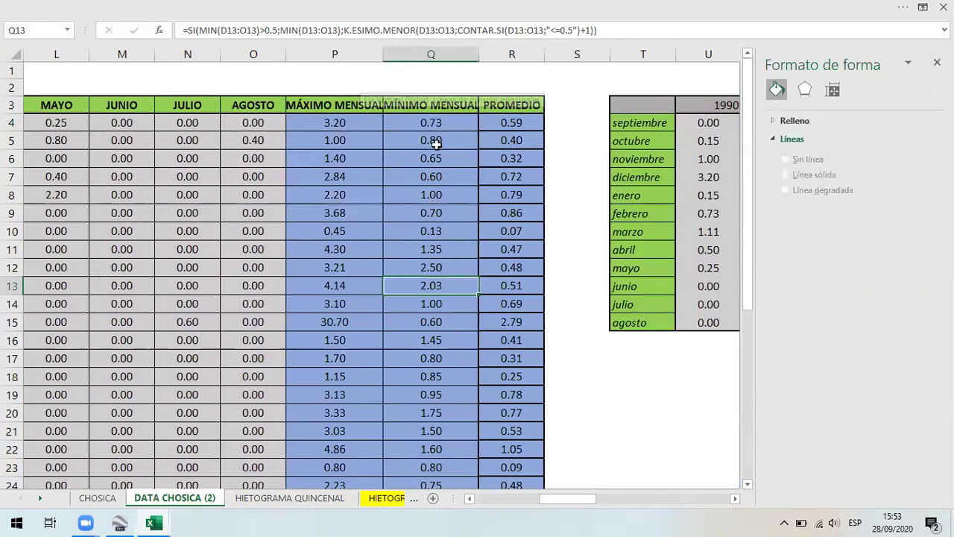
# Step: Return to the MIN PERIODO RETORNO sheet
pyautogui.click(415, 500)
pyautogui.click(416, 499)
pyautogui.click(415, 500)
pyautogui.click(416, 499)
pyautogui.click(415, 499)
pyautogui.click(418, 501)
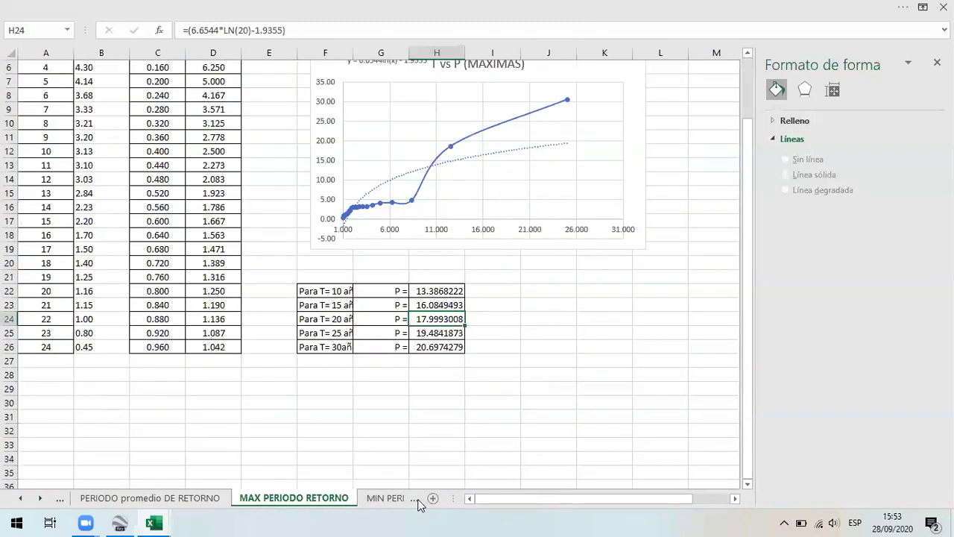
pyautogui.click(418, 500)
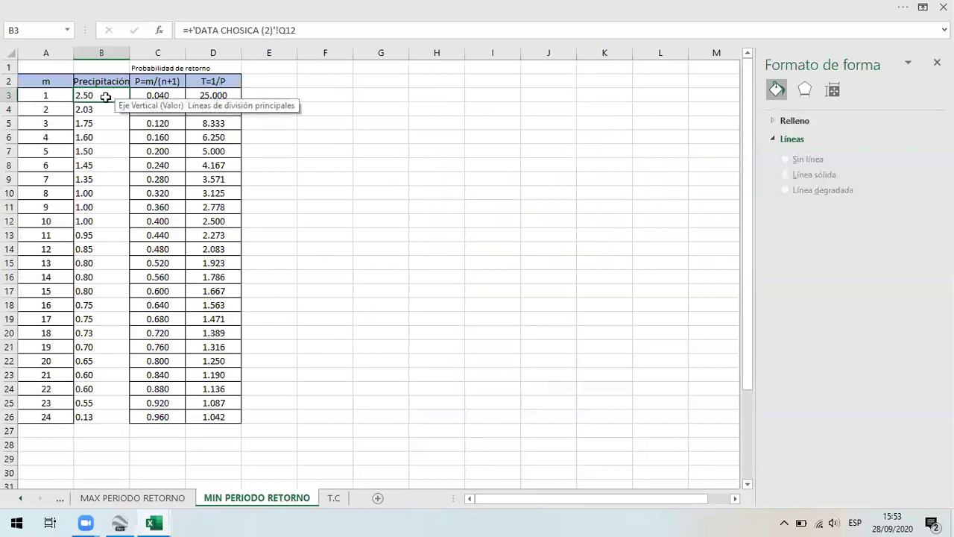
# Step: Check the descending order of the Precipitación values against the m ranks, down to row 26
pyautogui.moveTo(106, 96); pyautogui.dragTo(107, 401)
pyautogui.click(108, 389)
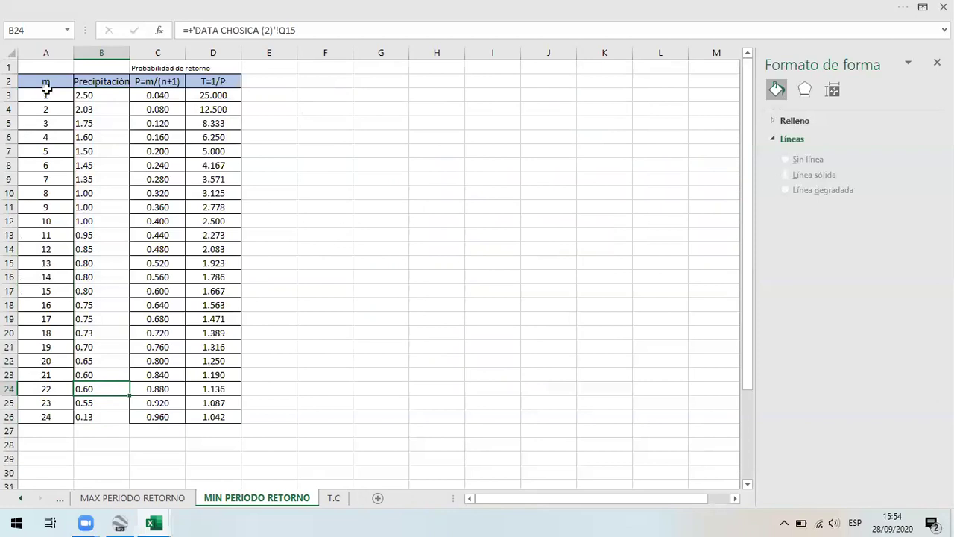
pyautogui.moveTo(45, 96); pyautogui.dragTo(46, 348)
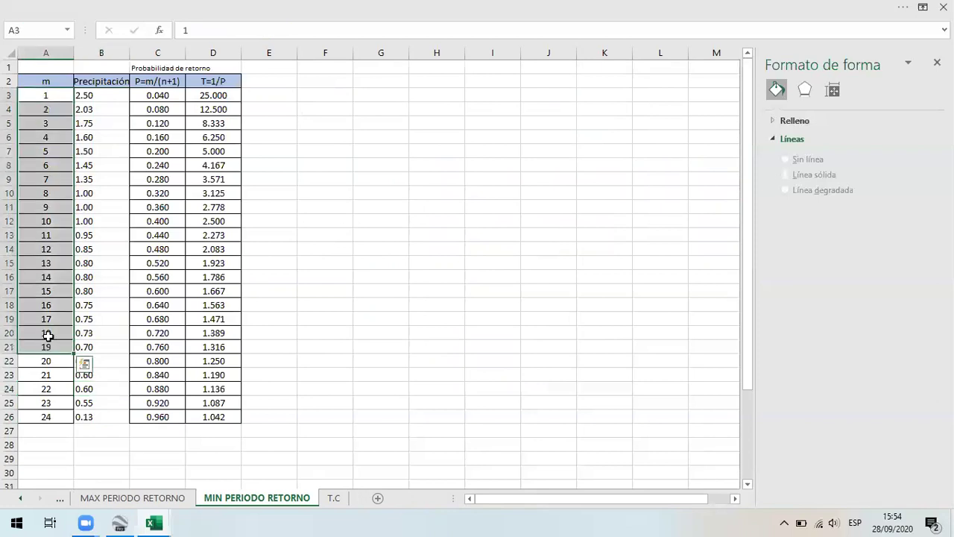
pyautogui.click(47, 335)
pyautogui.click(61, 416)
pyautogui.click(95, 417)
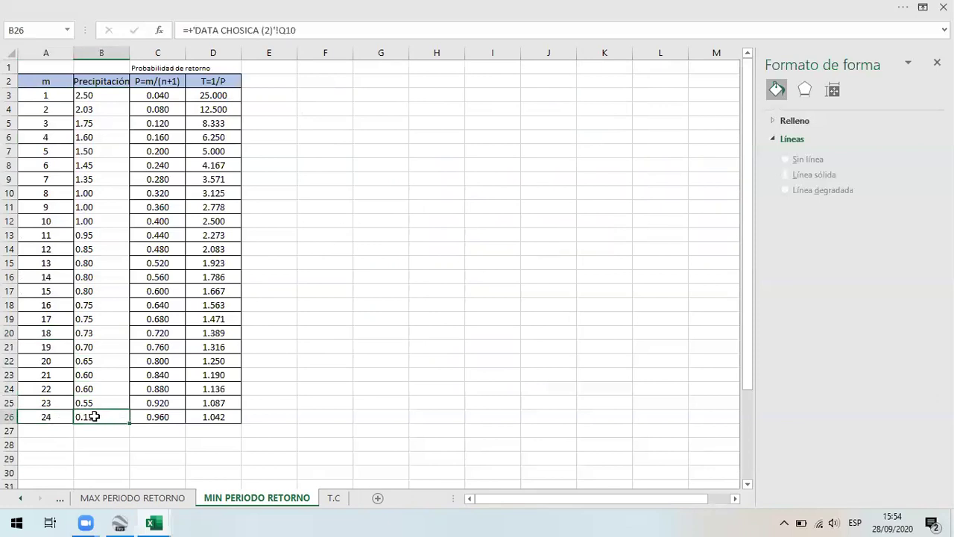
# Step: Inspect the P=m/(n+1) probability formulas in cells C3 and C26 without changing them
pyautogui.click(150, 99)
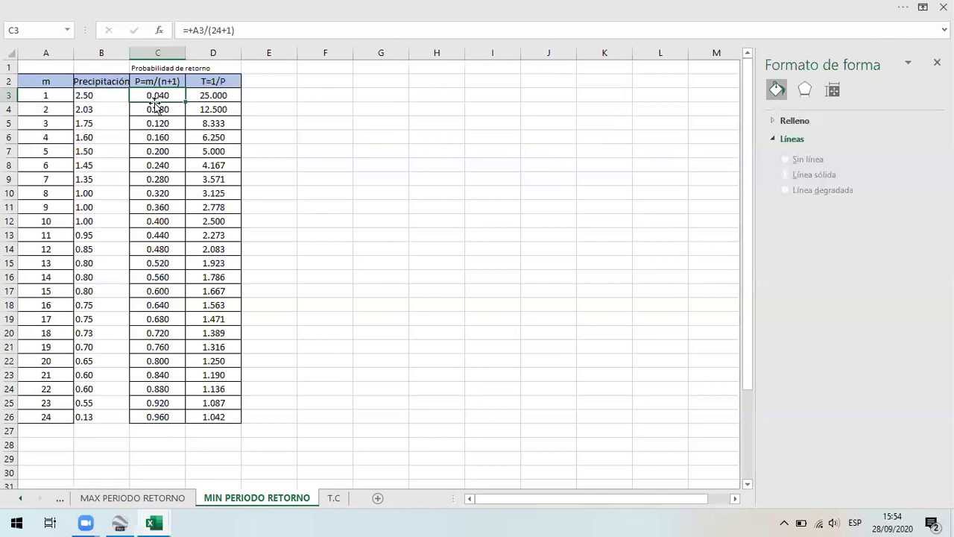
pyautogui.doubleClick(160, 97)
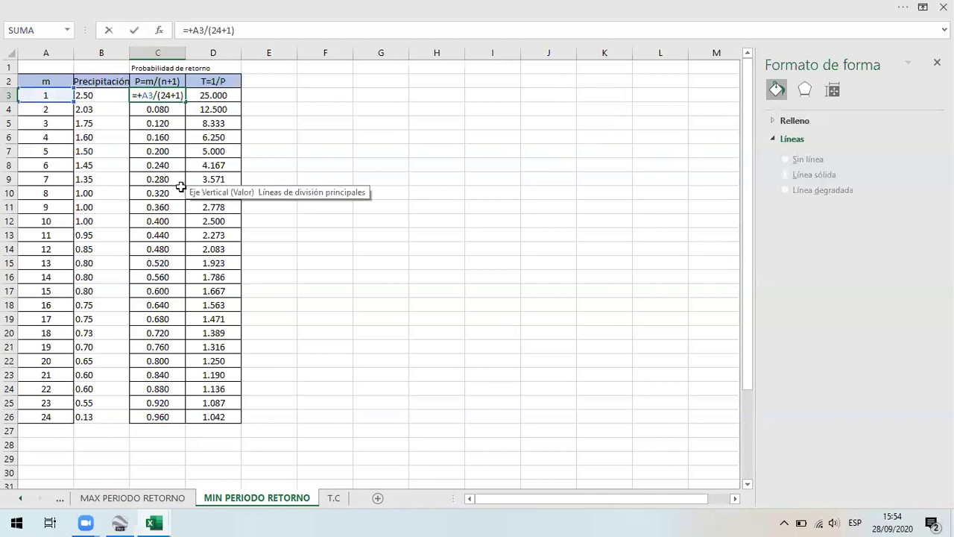
pyautogui.press('Escape')
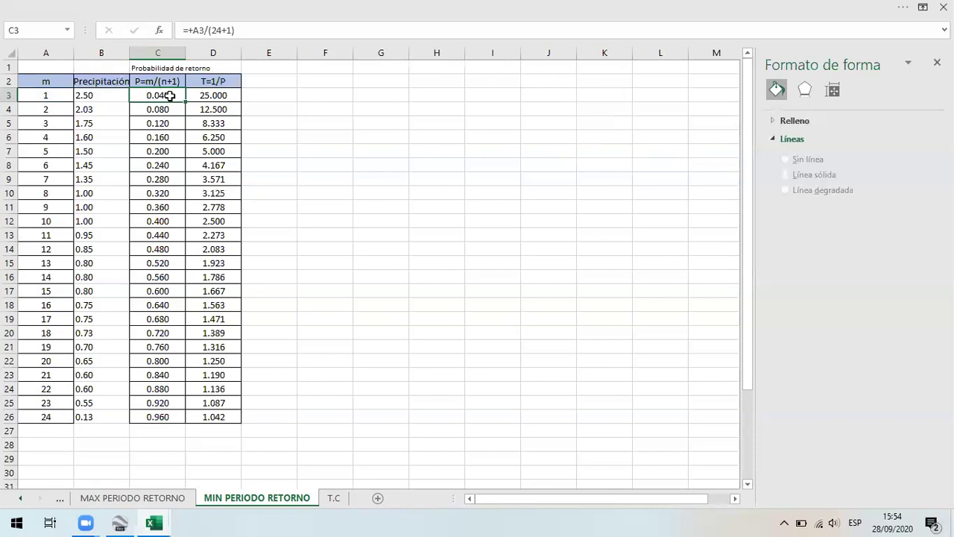
pyautogui.doubleClick(158, 413)
pyautogui.press('Escape')
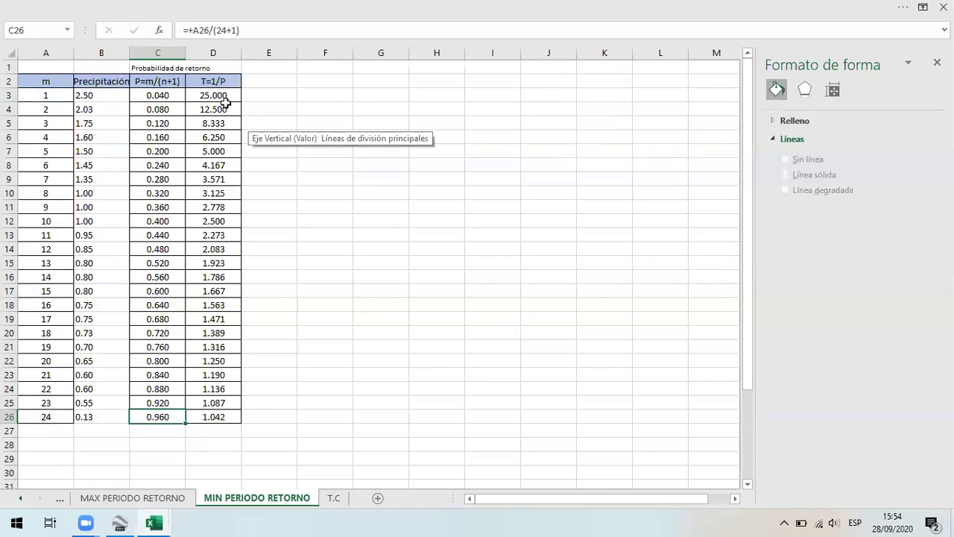
# Step: Inspect the T=1/P return period formulas in column D, from D3 down to D26
pyautogui.click(224, 100)
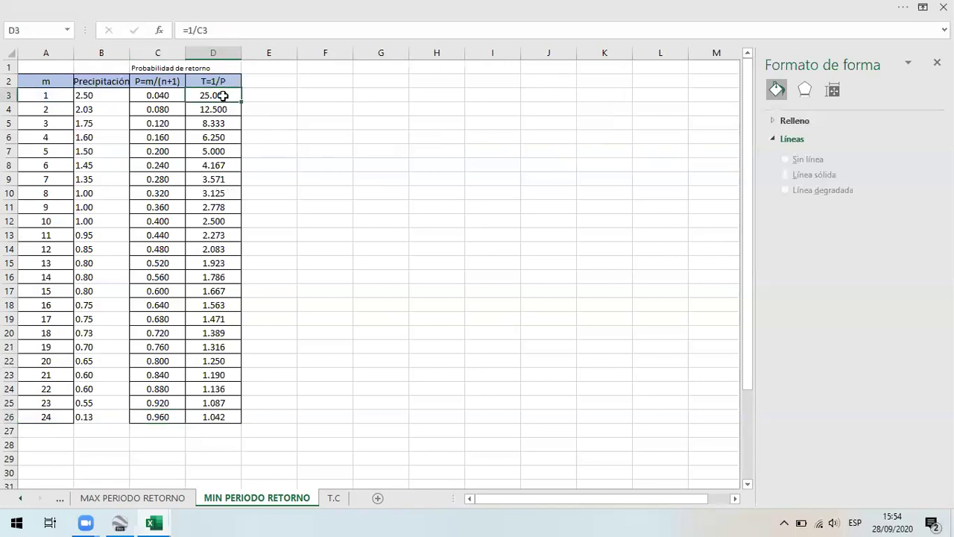
pyautogui.doubleClick(222, 97)
pyautogui.press('Escape')
pyautogui.doubleClick(222, 97)
pyautogui.press('Escape')
pyautogui.doubleClick(222, 97)
pyautogui.press('Escape')
pyautogui.doubleClick(222, 97)
pyautogui.press('Escape')
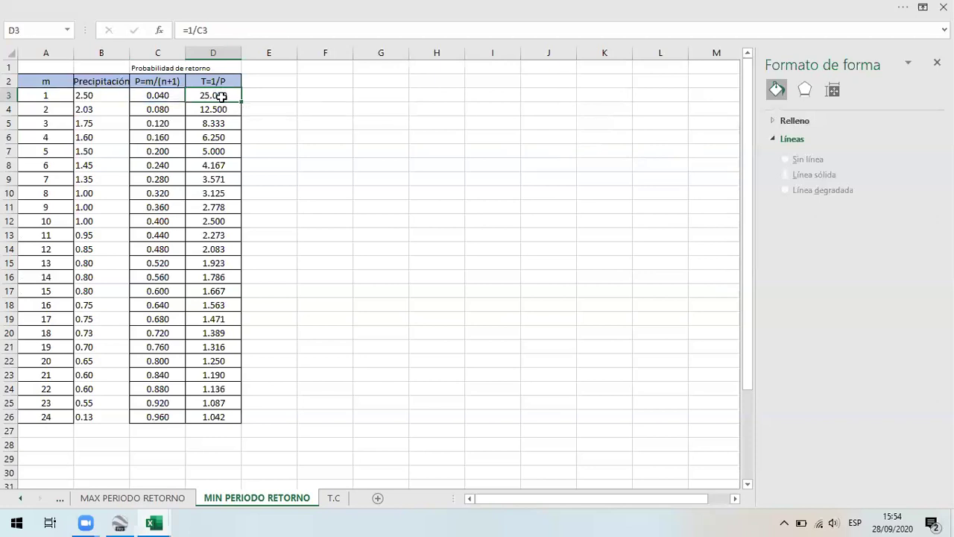
pyautogui.click(219, 152)
pyautogui.click(217, 416)
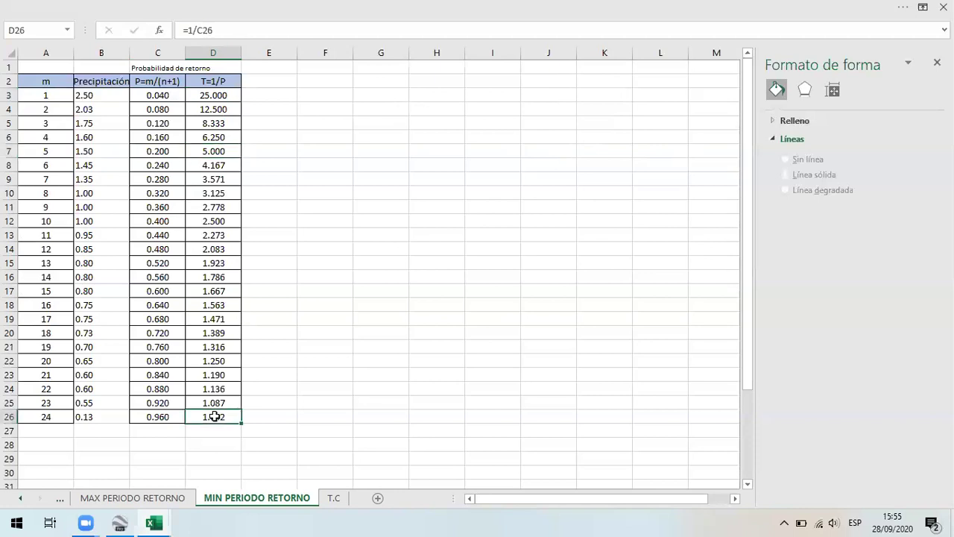
# Step: Insert a scatter chart with smooth lines and markers on the MIN PERIODO RETORNO sheet
pyautogui.click(117, 6)
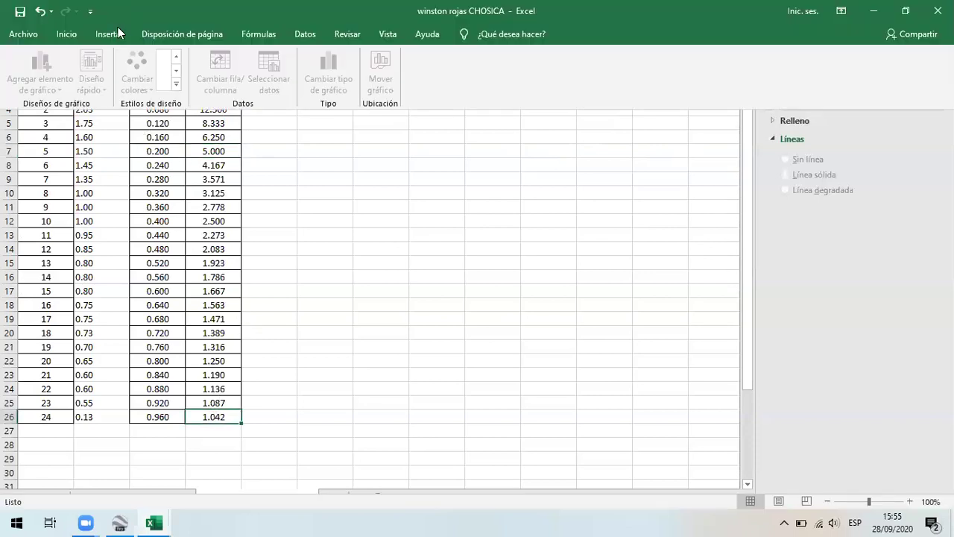
pyautogui.click(113, 34)
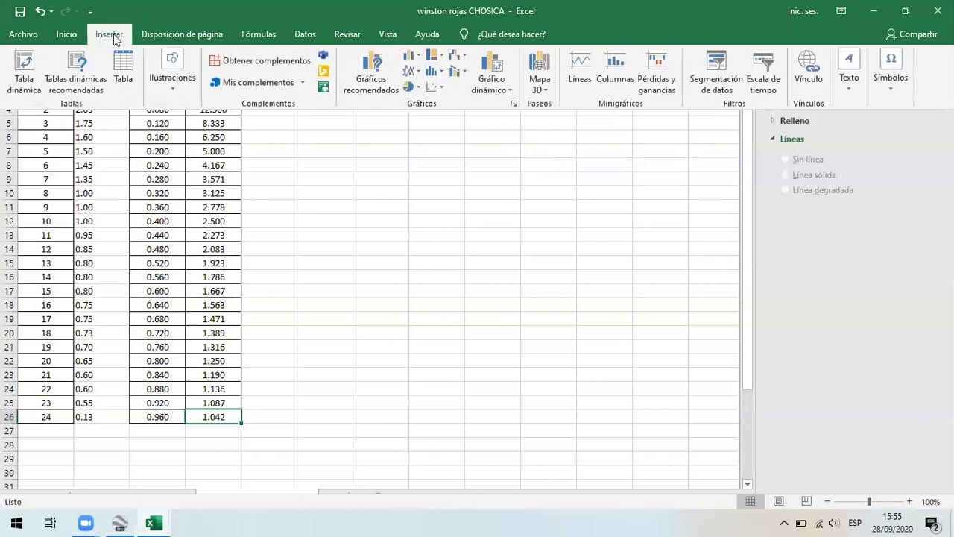
pyautogui.click(430, 89)
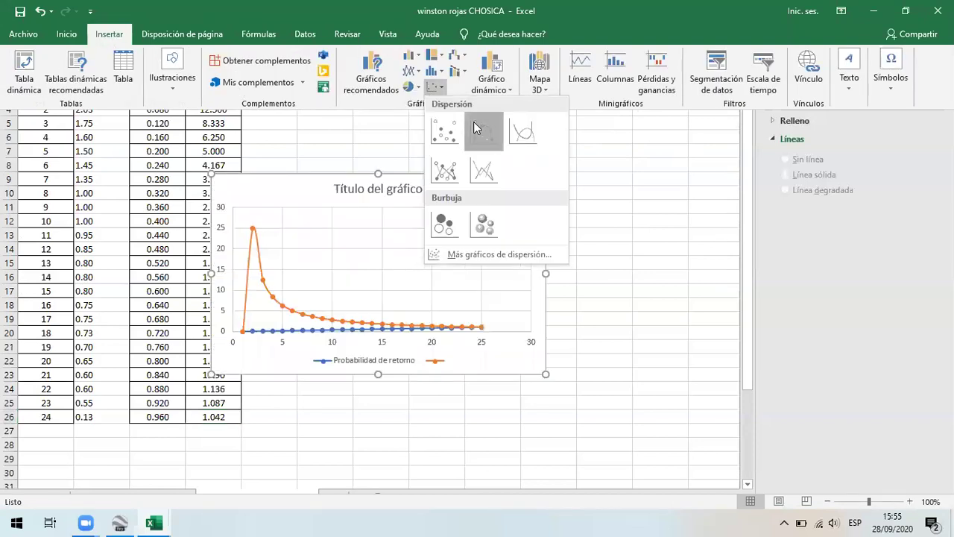
pyautogui.click(474, 122)
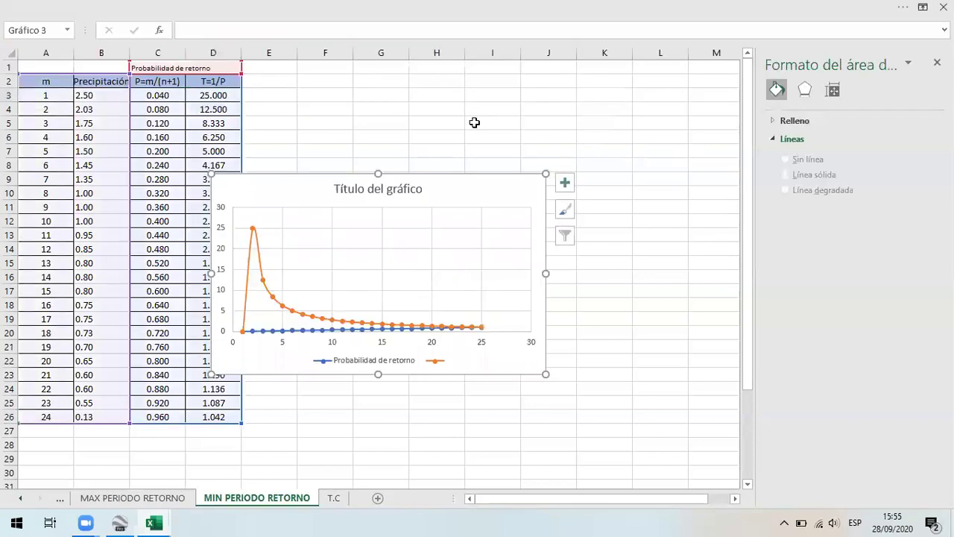
# Step: Delete both automatically plotted series from the new scatter chart
pyautogui.click(292, 313)
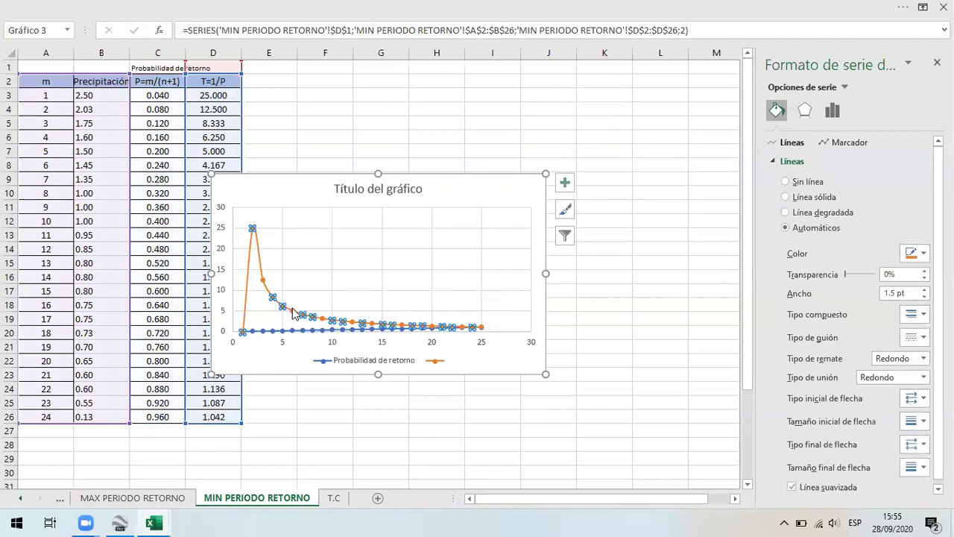
pyautogui.press('Delete')
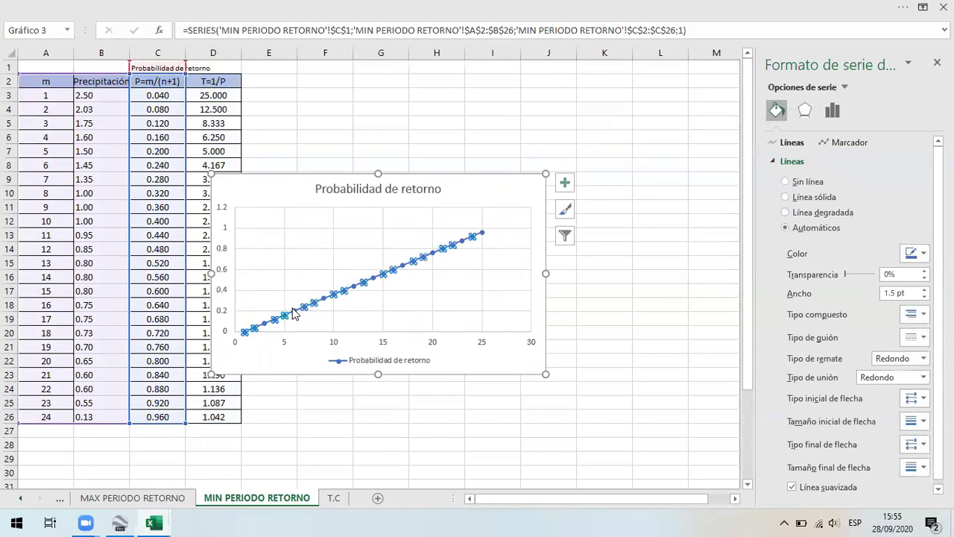
pyautogui.press('Delete')
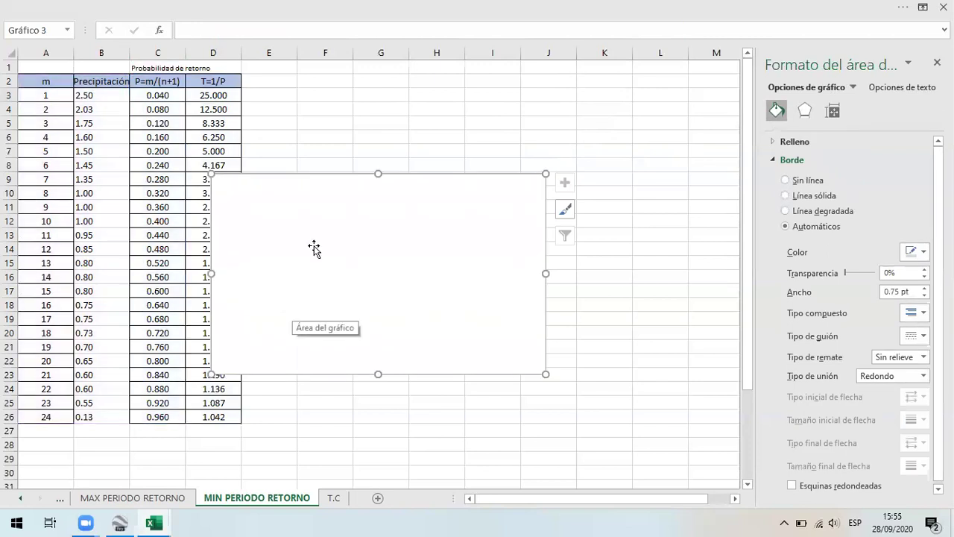
# Step: Add a series to the empty scatter chart with X values from D3:D26 and Y values from B3:B26
pyautogui.rightClick(313, 246)
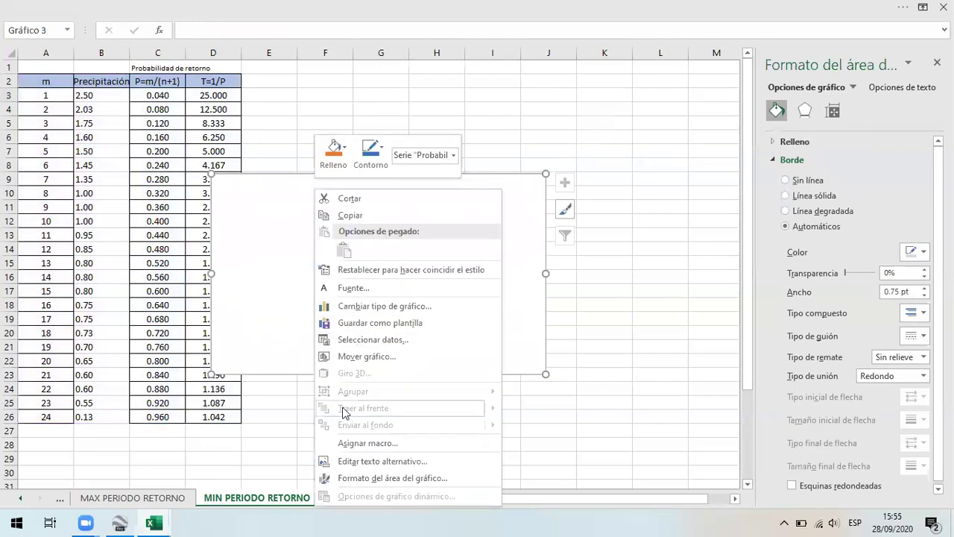
pyautogui.click(358, 339)
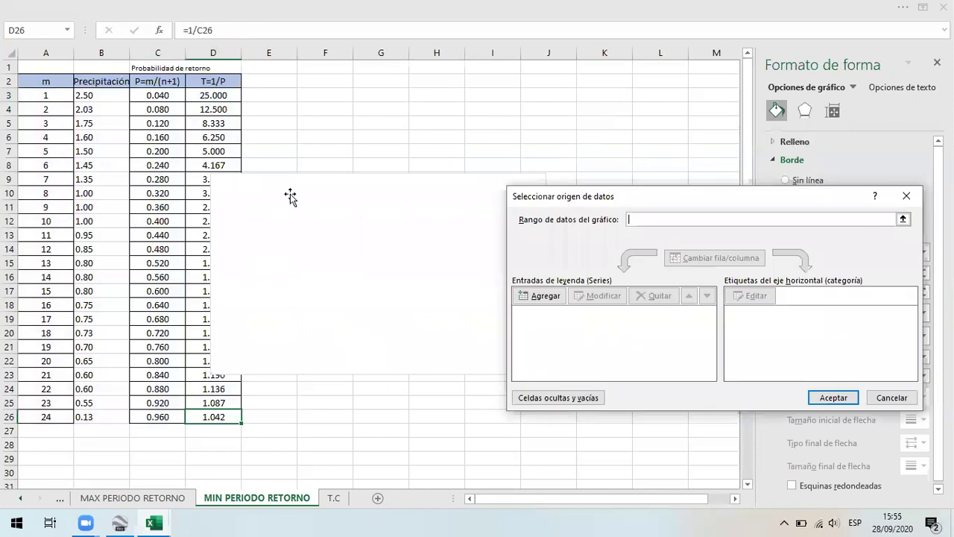
pyautogui.click(553, 297)
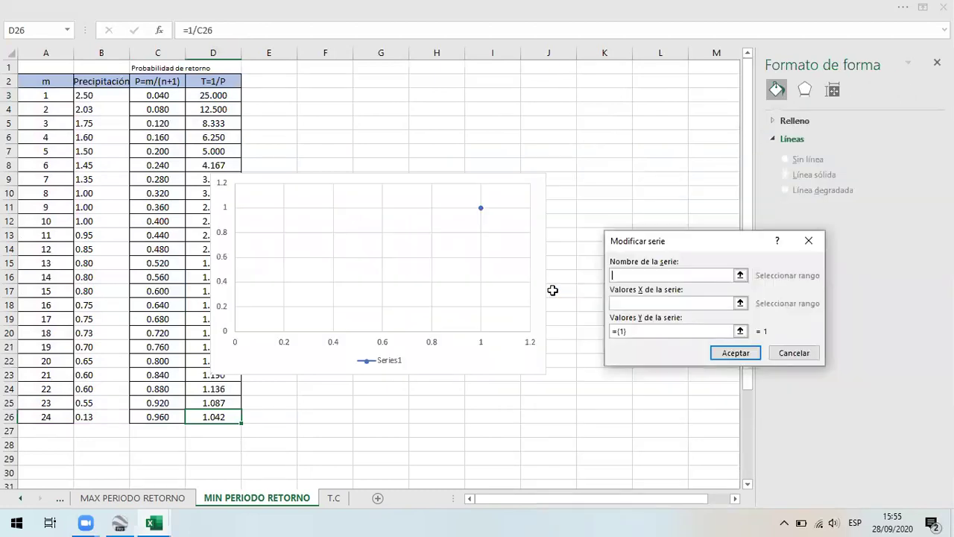
pyautogui.click(615, 307)
pyautogui.moveTo(204, 96); pyautogui.dragTo(205, 412)
pyautogui.click(662, 331)
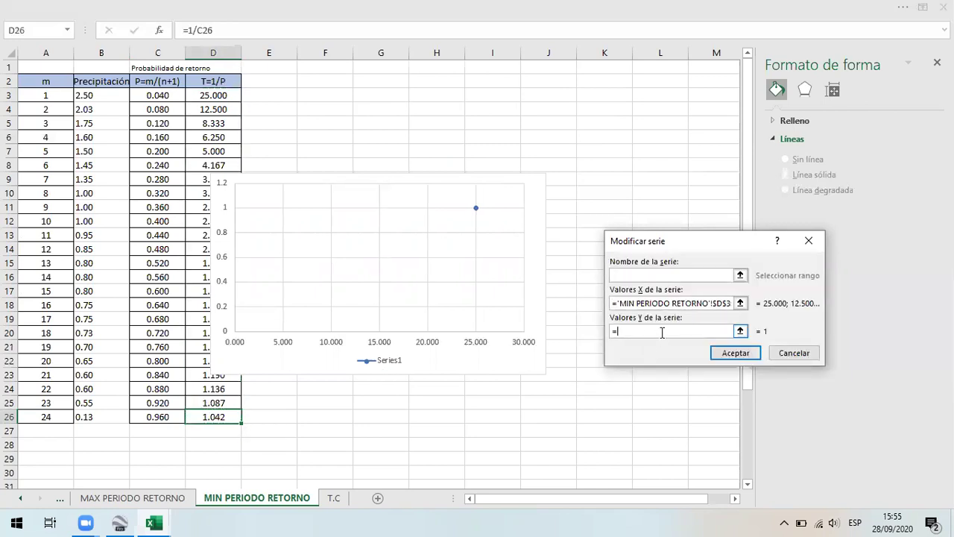
pyautogui.click(105, 96)
pyautogui.moveTo(105, 95); pyautogui.dragTo(106, 422)
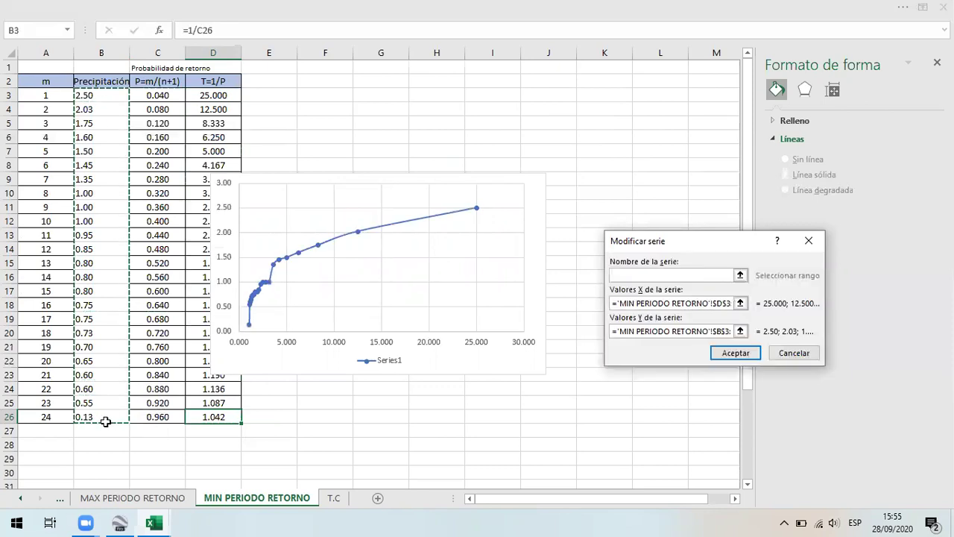
pyautogui.click(735, 353)
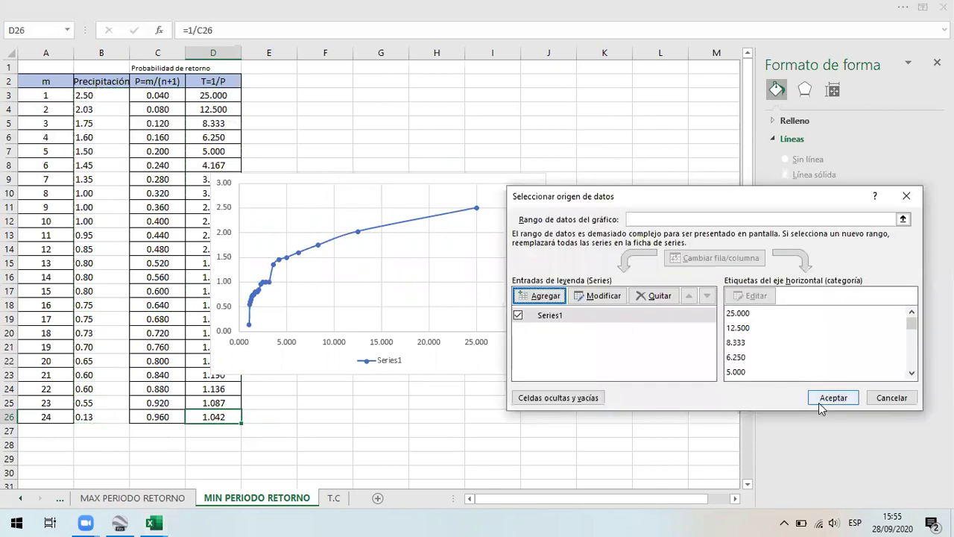
pyautogui.click(822, 401)
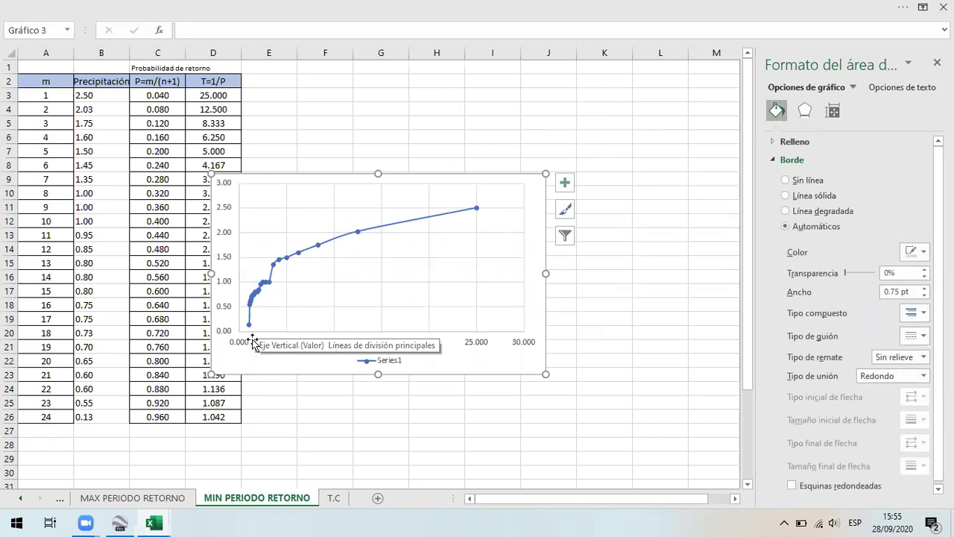
# Step: Set the minimum bound of the chart's horizontal axis to 1.0
pyautogui.click(249, 342)
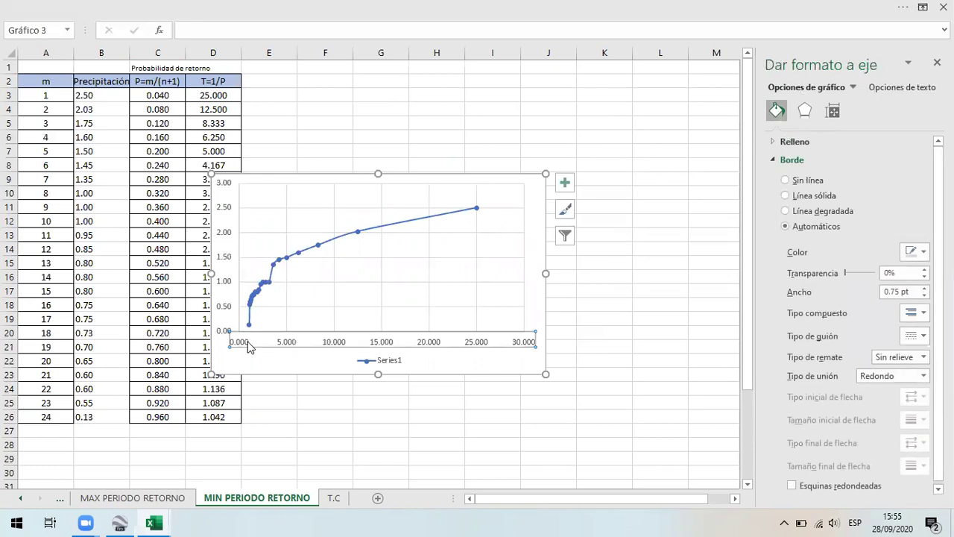
pyautogui.rightClick(249, 344)
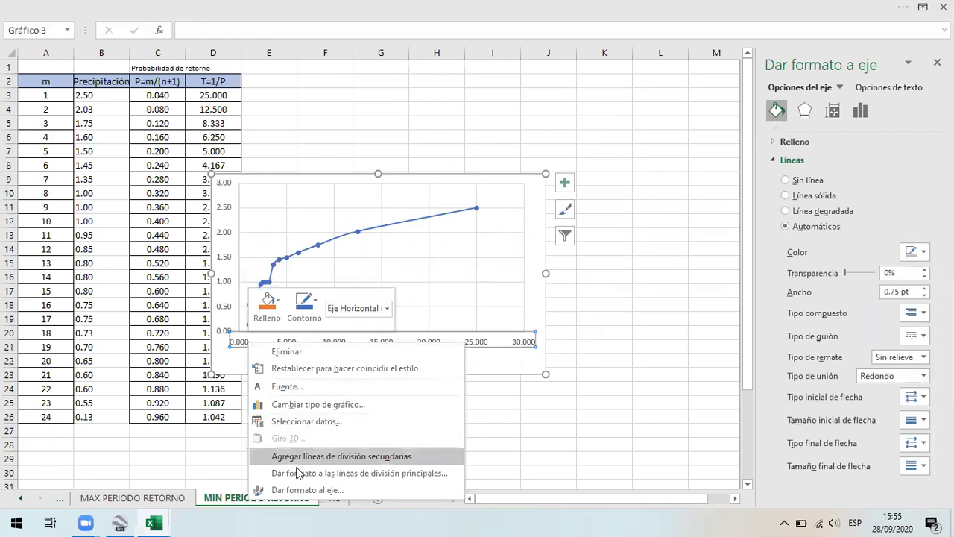
pyautogui.click(306, 490)
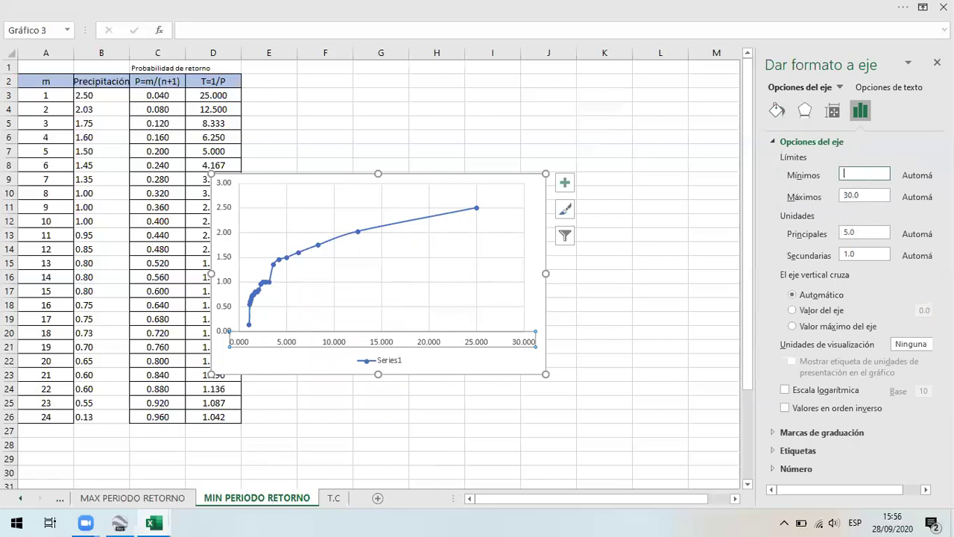
pyautogui.press('Return')
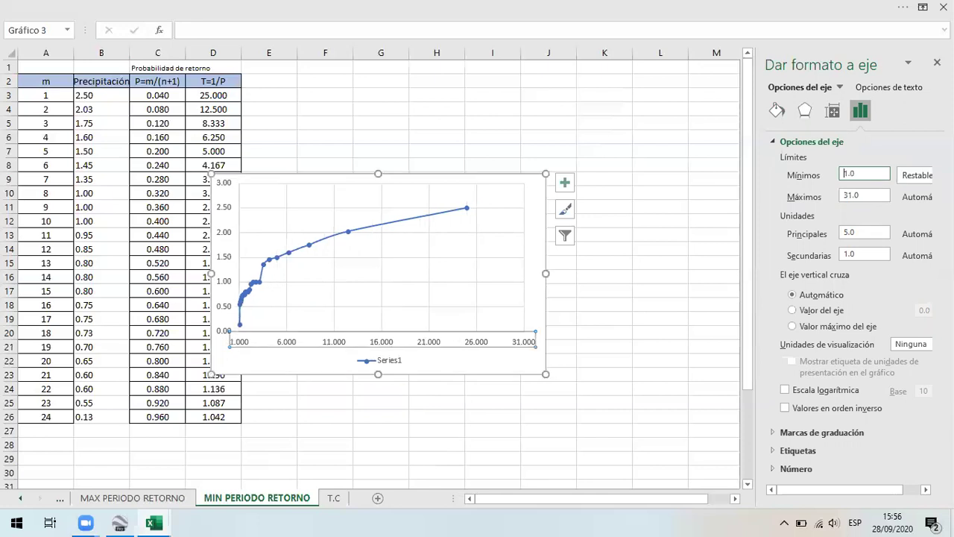
# Step: Set the vertical axis minimum to 0.13 and move the chart clear of the data table, starting at column F
pyautogui.click(227, 234)
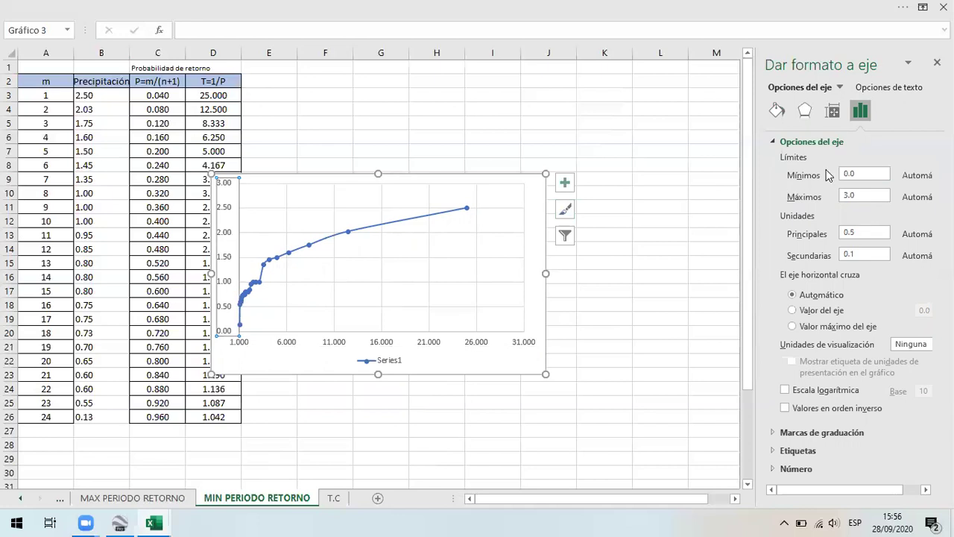
pyautogui.click(861, 172)
pyautogui.press('Return')
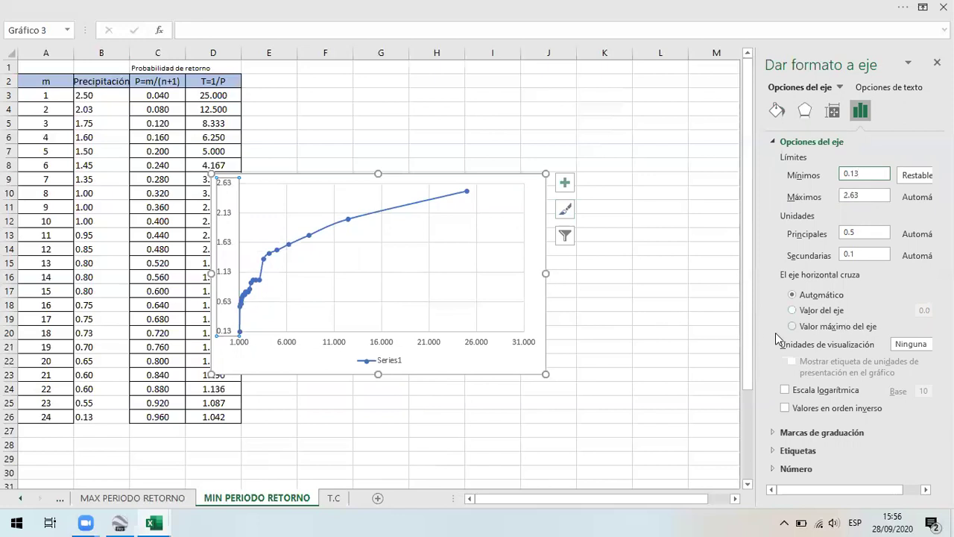
pyautogui.click(859, 173)
pyautogui.click(937, 62)
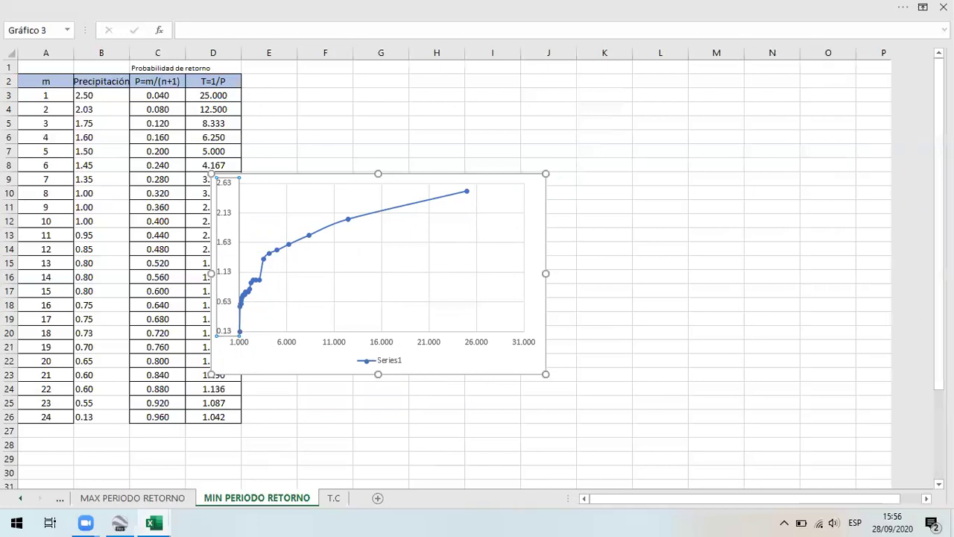
pyautogui.moveTo(409, 178); pyautogui.dragTo(507, 144)
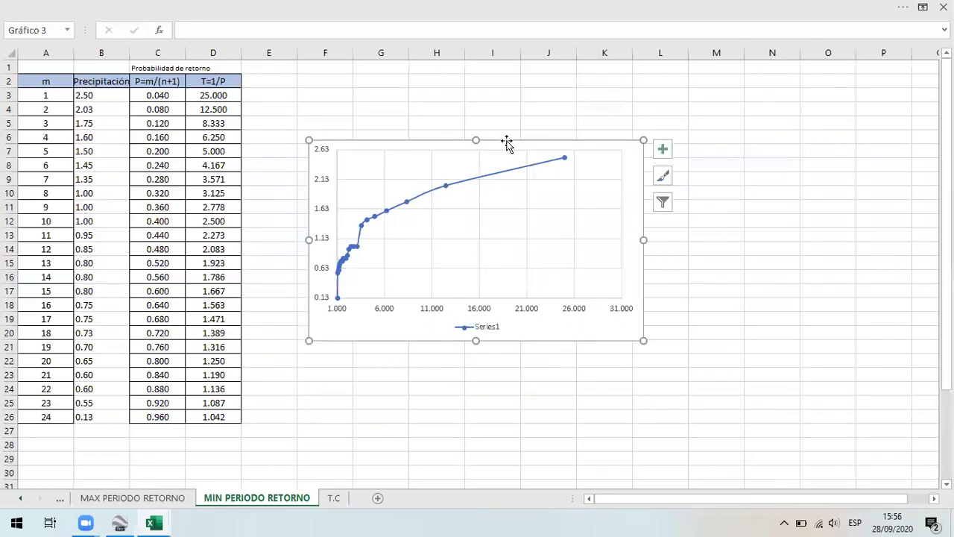
# Step: Add a logarithmic trendline to the precipitation series in the chart
pyautogui.click(415, 204)
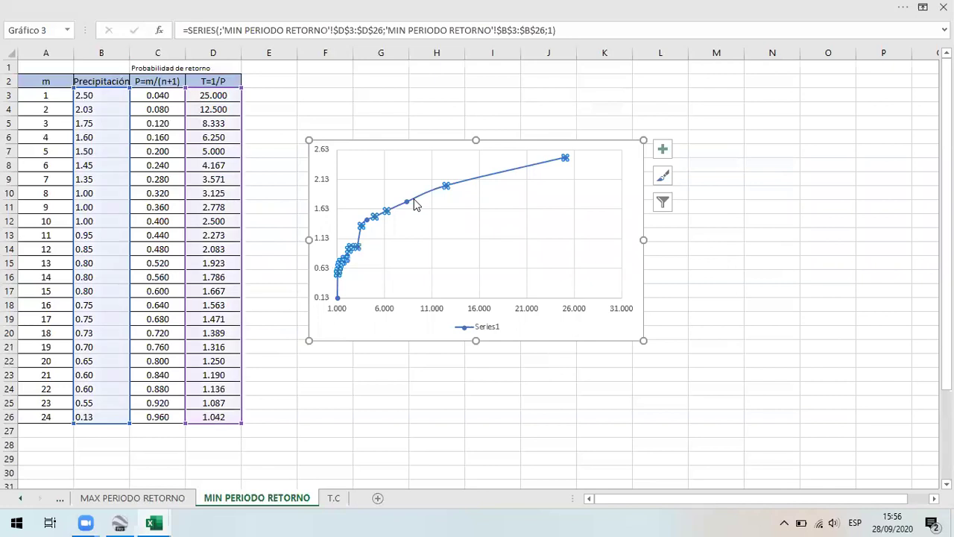
pyautogui.rightClick(415, 204)
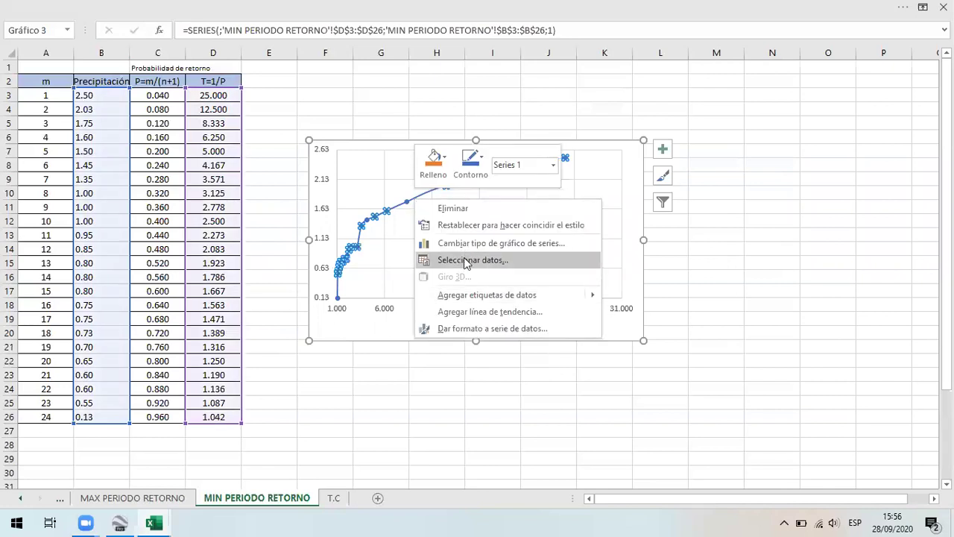
pyautogui.click(467, 312)
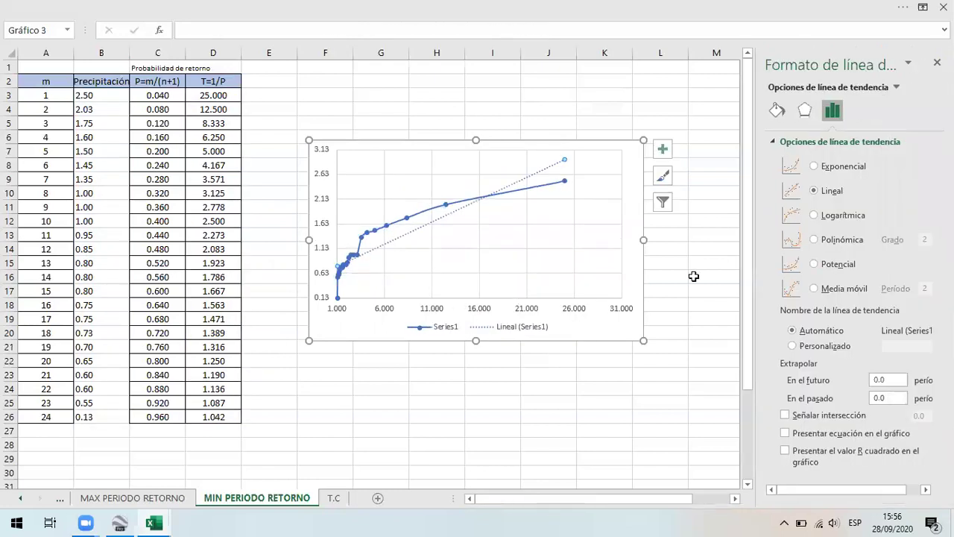
pyautogui.press('Down')
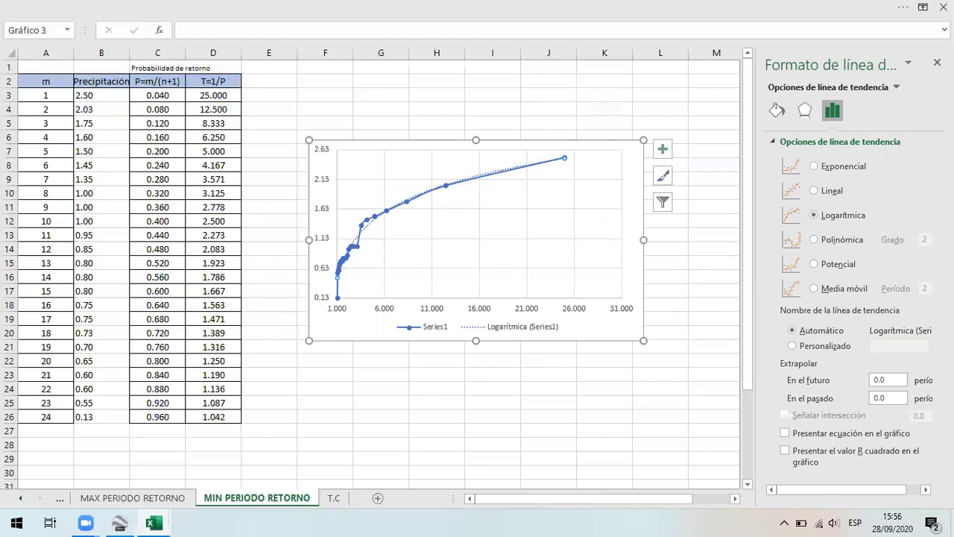
# Step: Display the trendline equation on the chart and move its label clear of the curve, above the middle points
pyautogui.moveTo(757, 76); pyautogui.dragTo(669, 77)
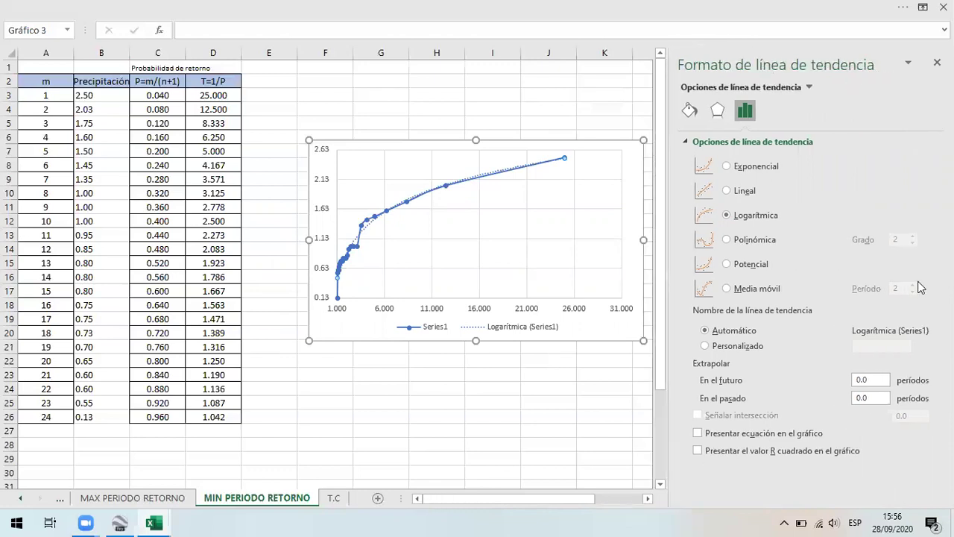
pyautogui.click(764, 433)
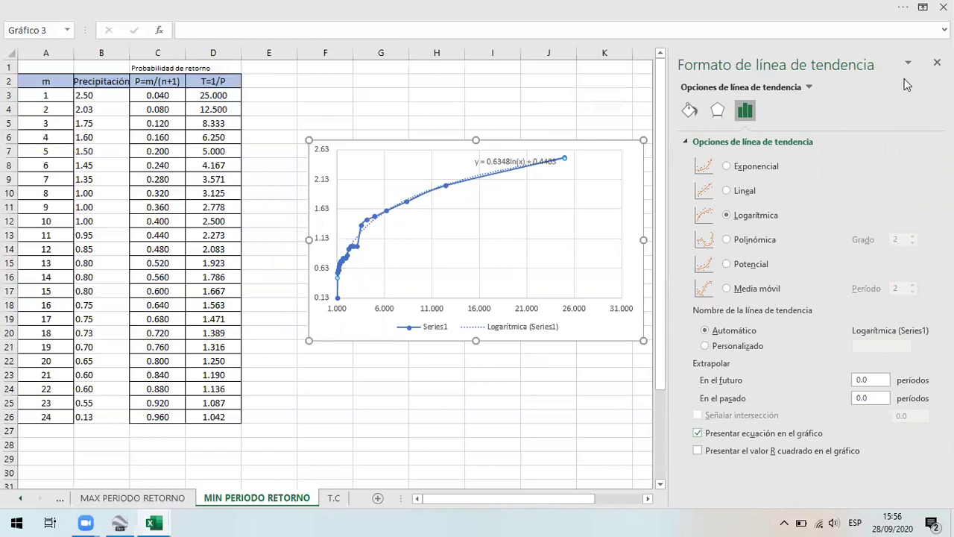
pyautogui.click(937, 62)
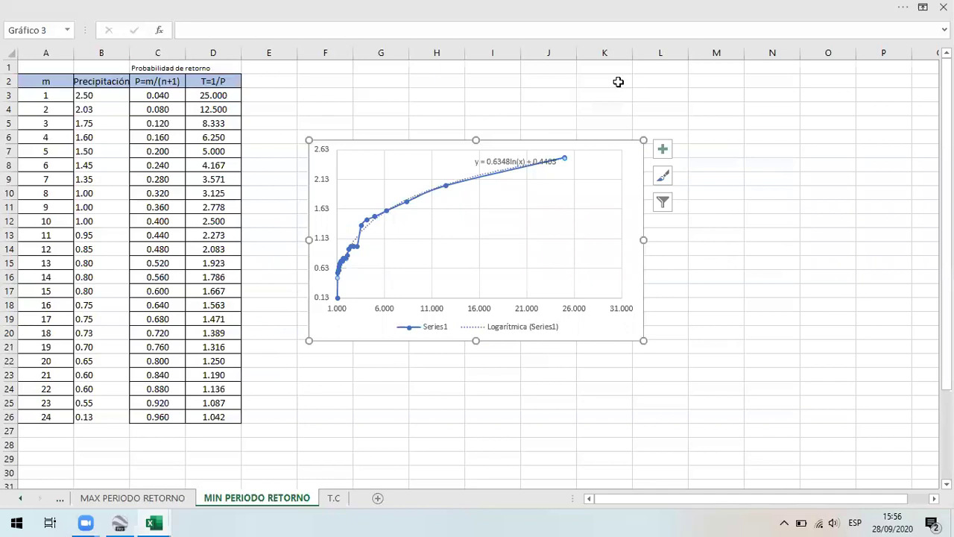
pyautogui.moveTo(496, 165); pyautogui.dragTo(399, 166)
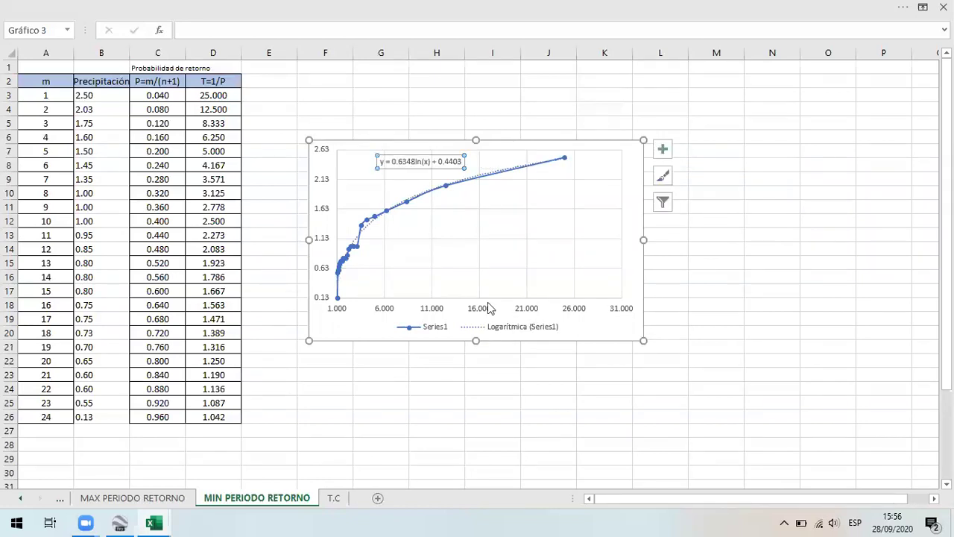
pyautogui.click(512, 385)
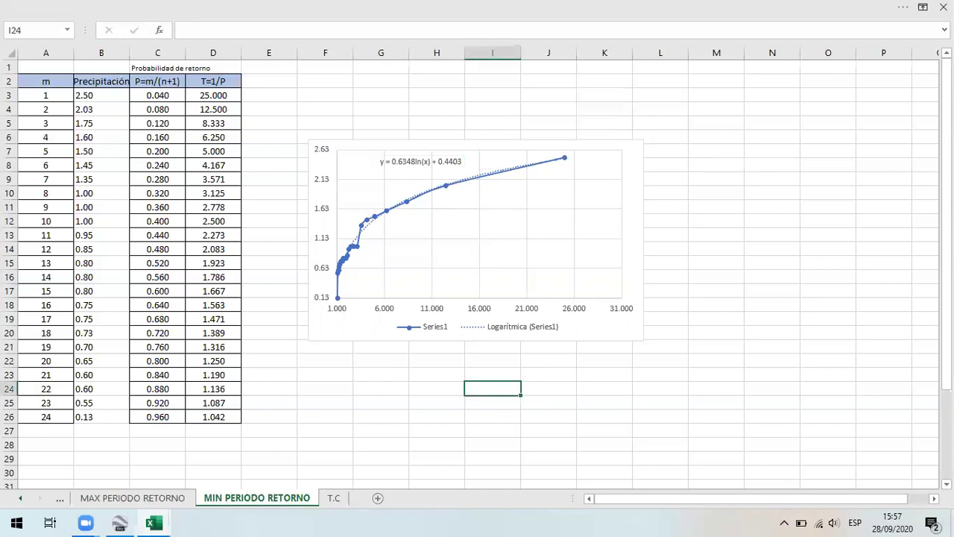
# Step: Move the precipitation estimates table for T = 10 to 30 years from F34:H38 to F24:H28, below the chart
pyautogui.moveTo(946, 146); pyautogui.dragTo(947, 156)
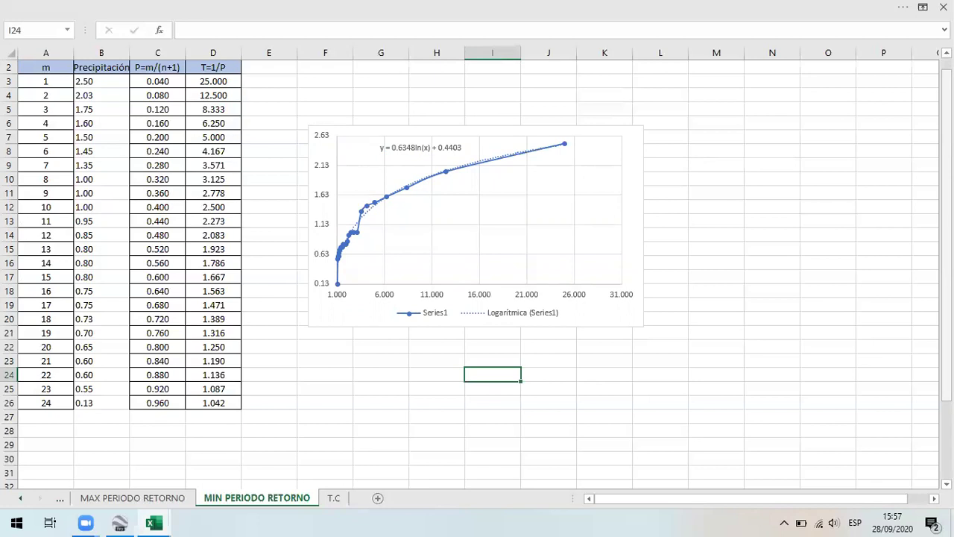
pyautogui.moveTo(946, 157); pyautogui.dragTo(947, 159)
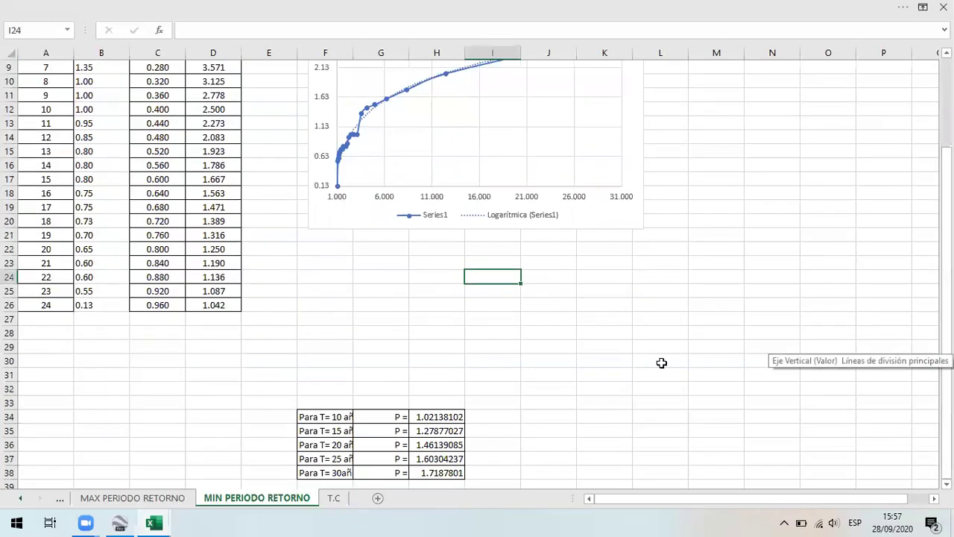
pyautogui.moveTo(326, 417); pyautogui.dragTo(438, 468)
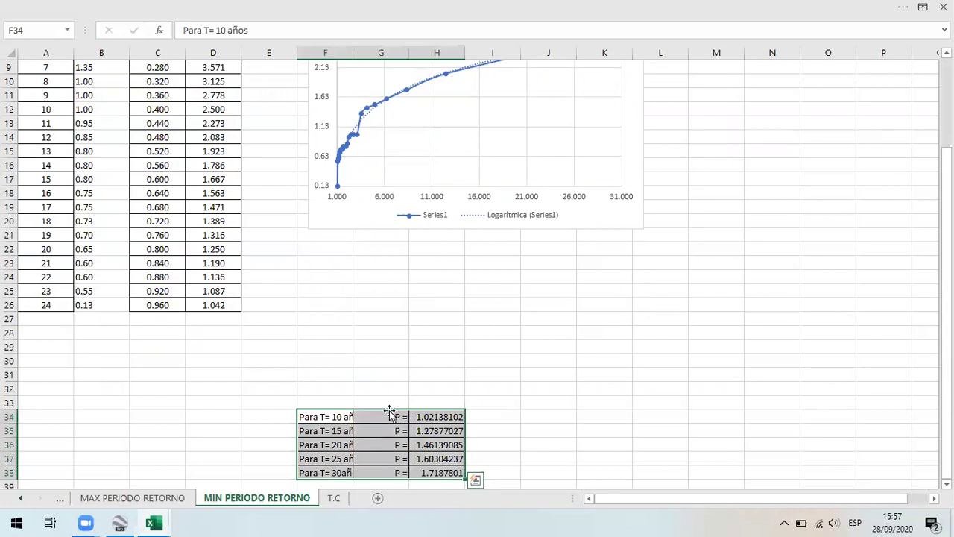
pyautogui.moveTo(389, 411); pyautogui.dragTo(379, 273)
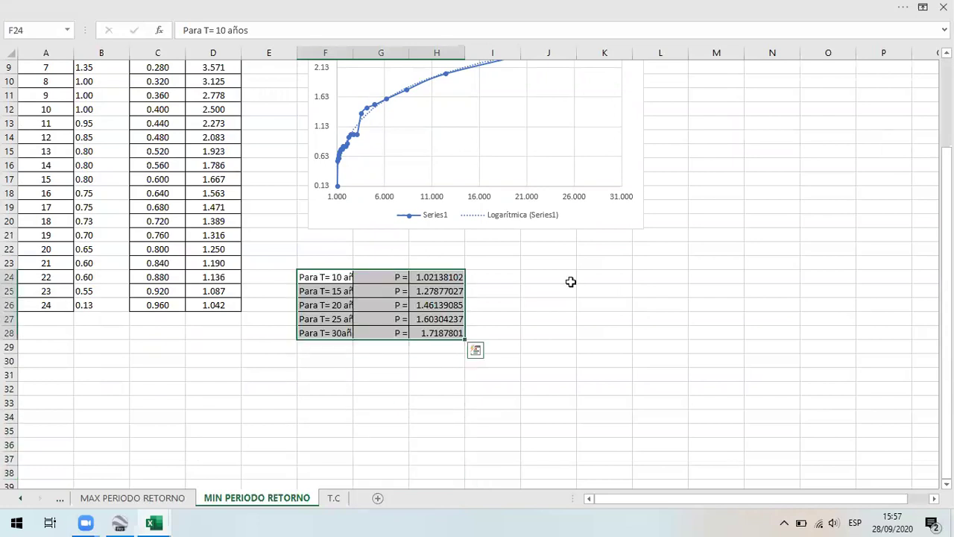
pyautogui.click(545, 300)
# Step: Inspect the logarithmic precipitation formulas for T = 10, 15, 30 and 25 years in column H without changing them
pyautogui.moveTo(946, 195); pyautogui.dragTo(946, 151)
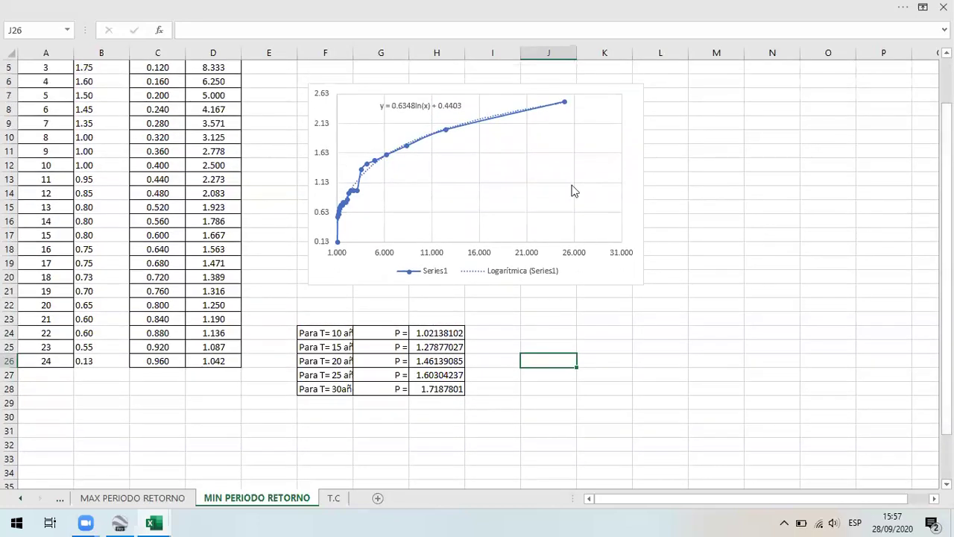
pyautogui.doubleClick(441, 332)
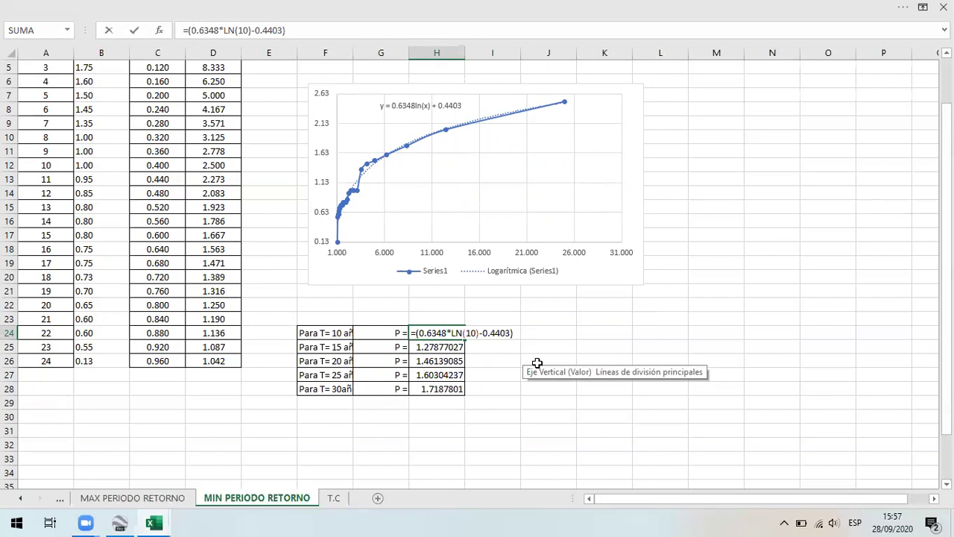
pyautogui.hotkey('ctrl', 'Return')
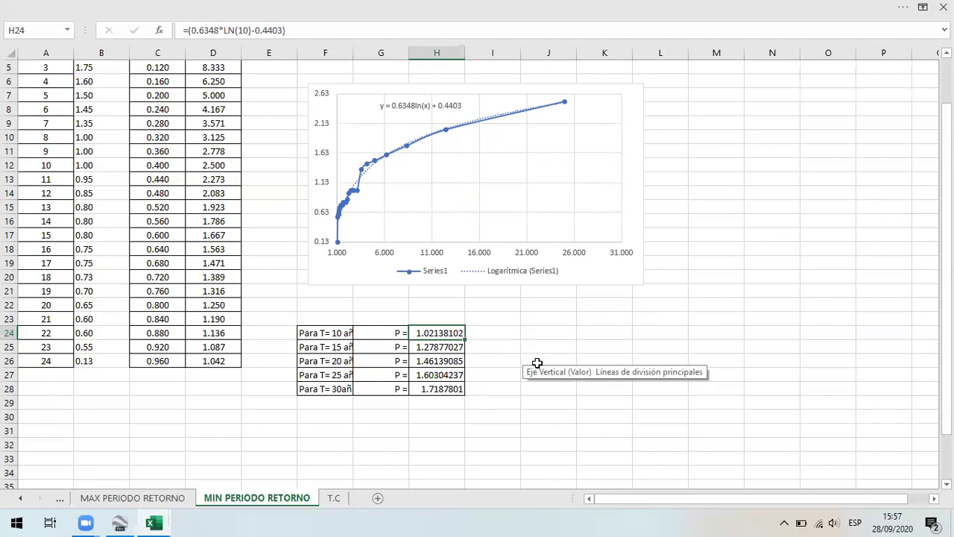
pyautogui.doubleClick(439, 345)
pyautogui.hotkey('ctrl', 'Return')
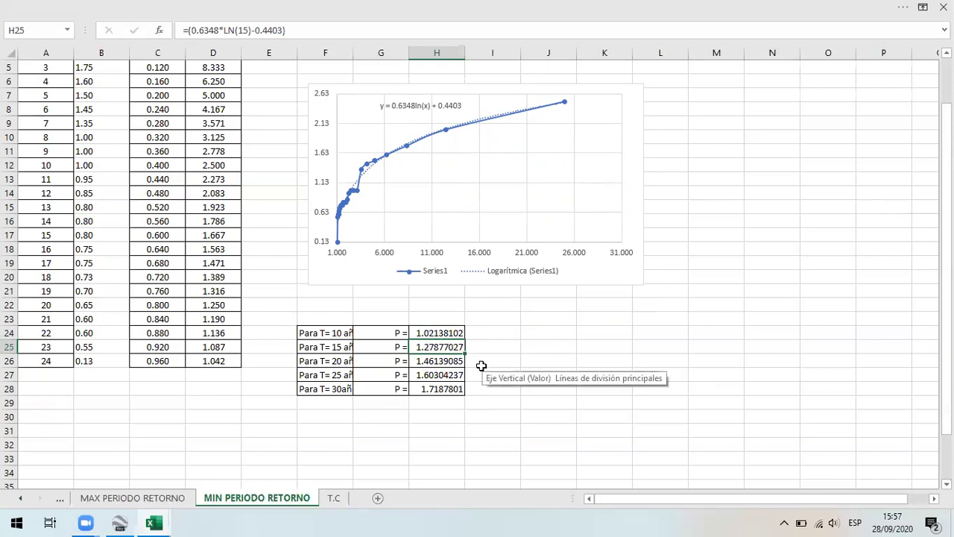
pyautogui.click(333, 388)
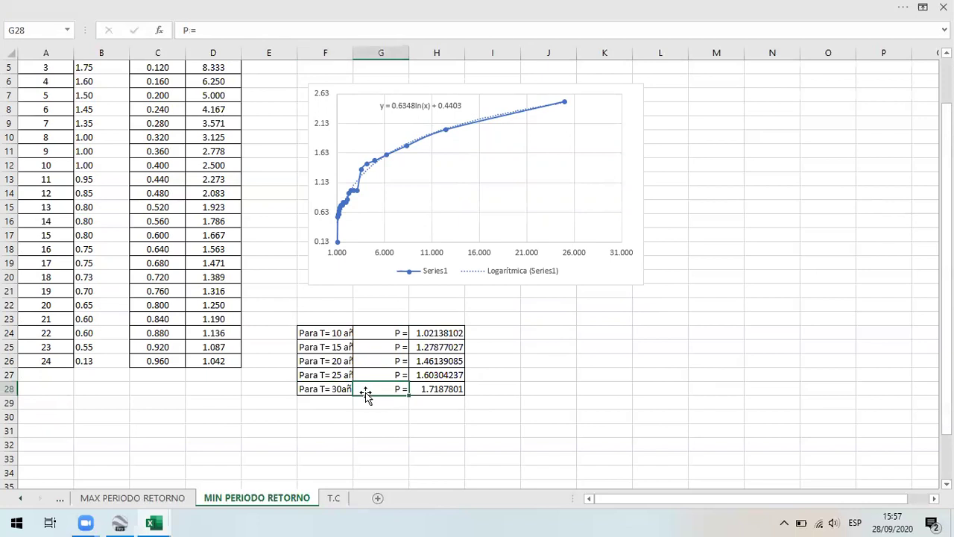
pyautogui.click(449, 391)
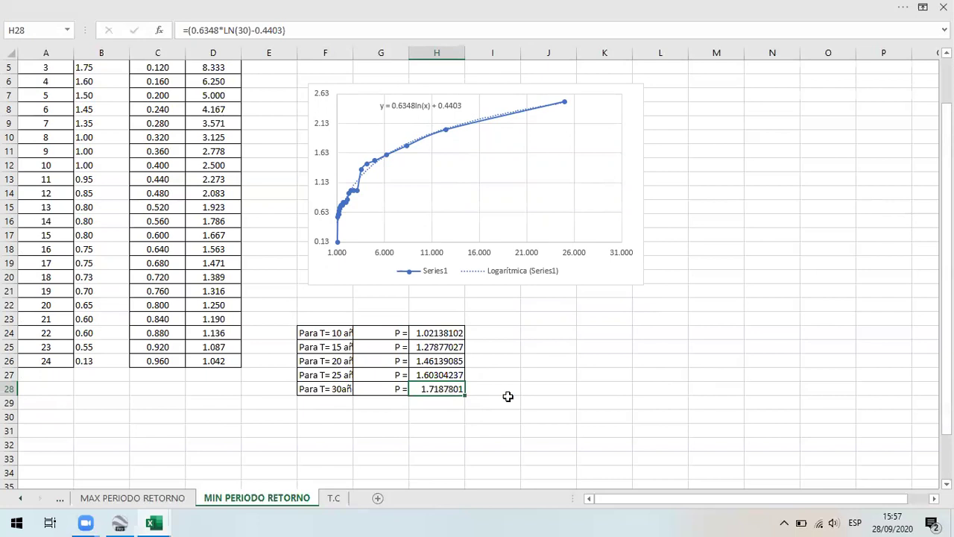
pyautogui.click(507, 396)
pyautogui.click(445, 390)
pyautogui.click(441, 372)
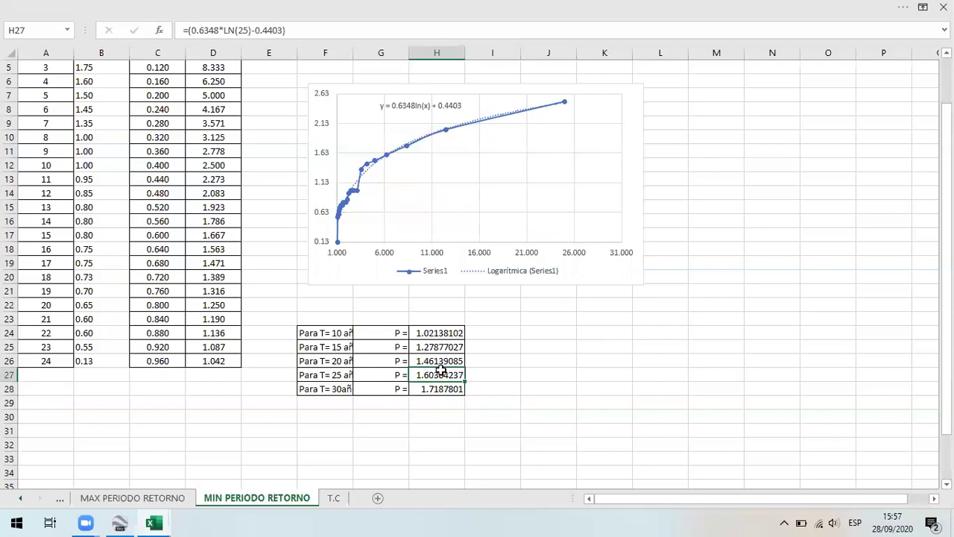
pyautogui.click(538, 331)
pyautogui.click(429, 337)
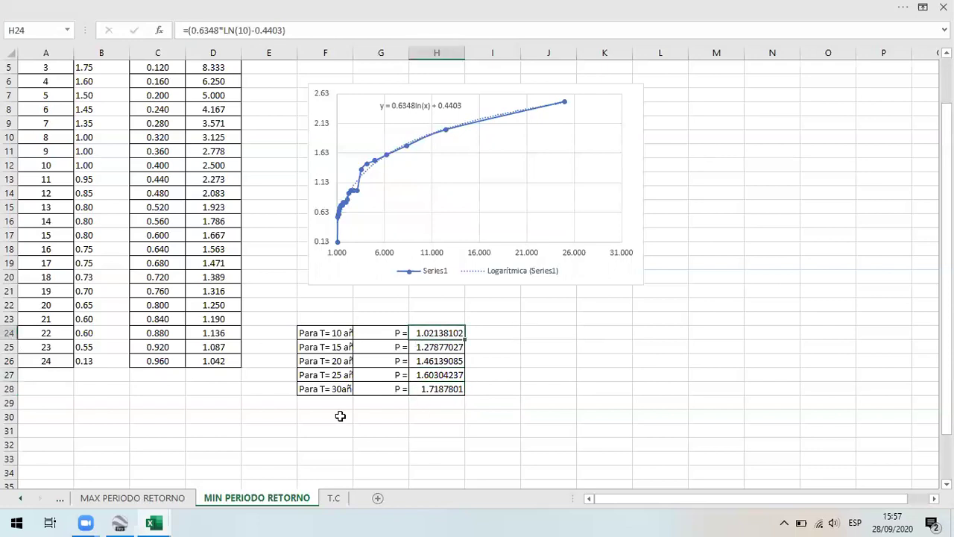
pyautogui.click(333, 498)
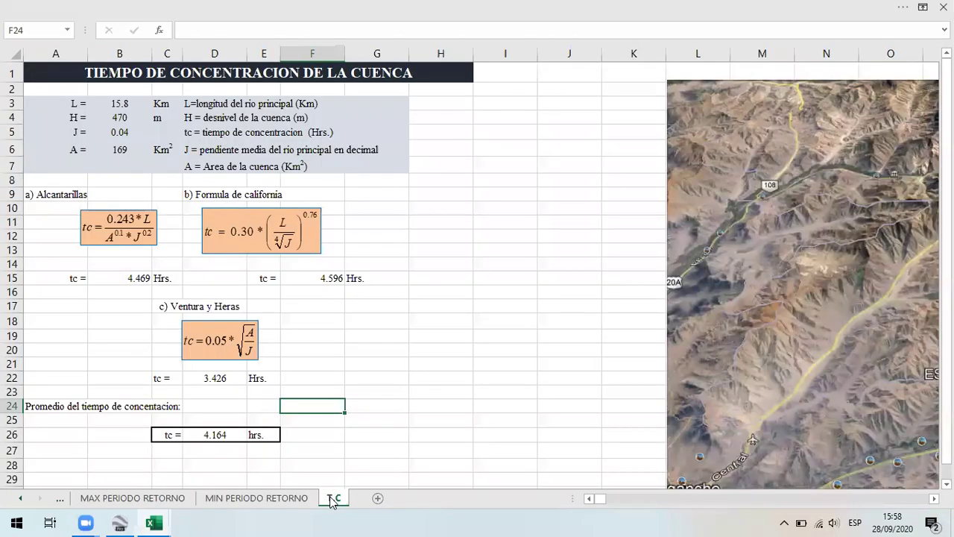
pyautogui.click(252, 500)
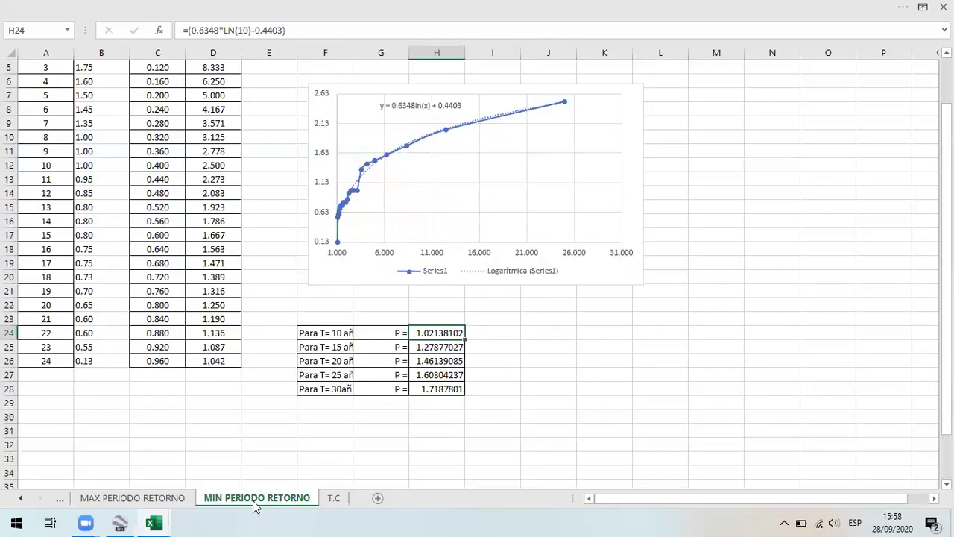
# Step: Switch to Google Earth Pro and hide the ESTACIÓN CHOSICA and estación santa eulalia placemarks
pyautogui.click(118, 523)
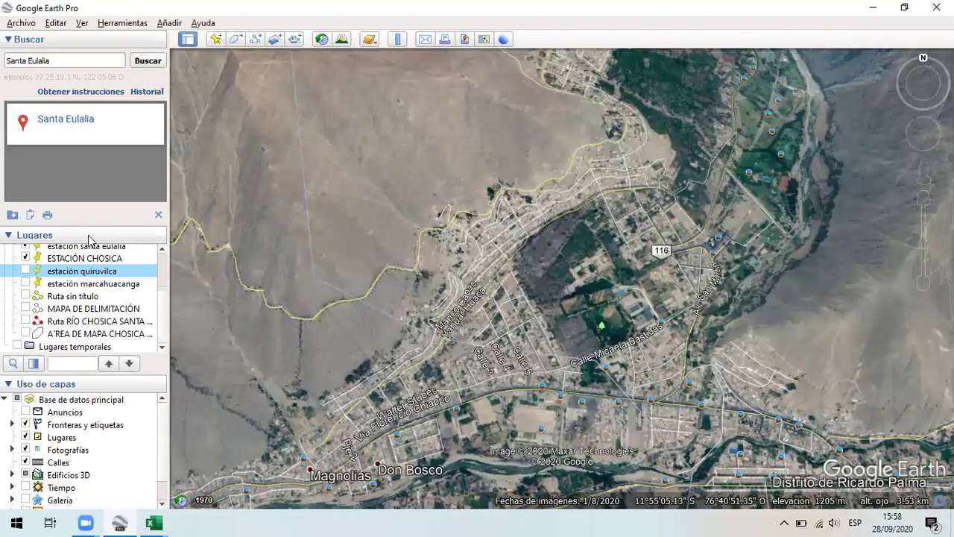
pyautogui.click(29, 258)
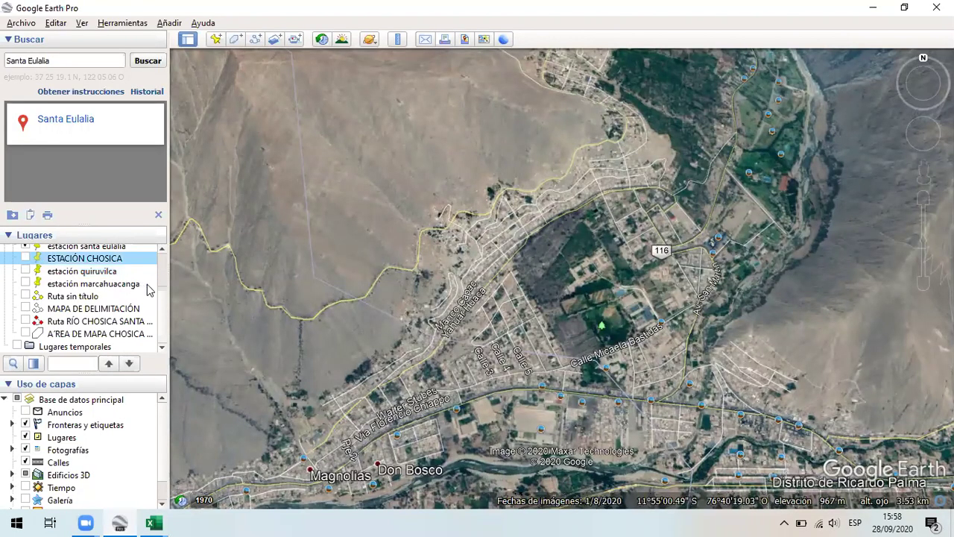
pyautogui.scroll(2, 161, 275)
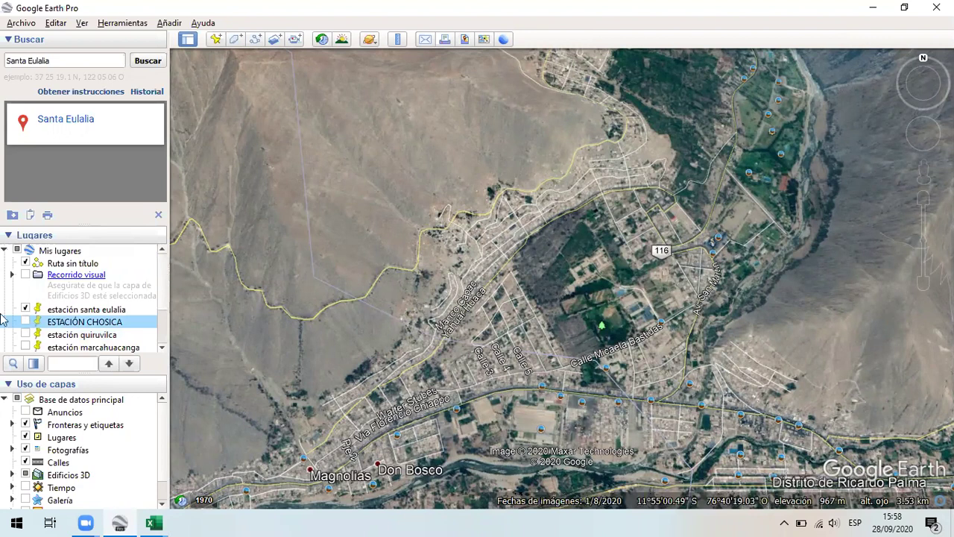
pyautogui.click(24, 308)
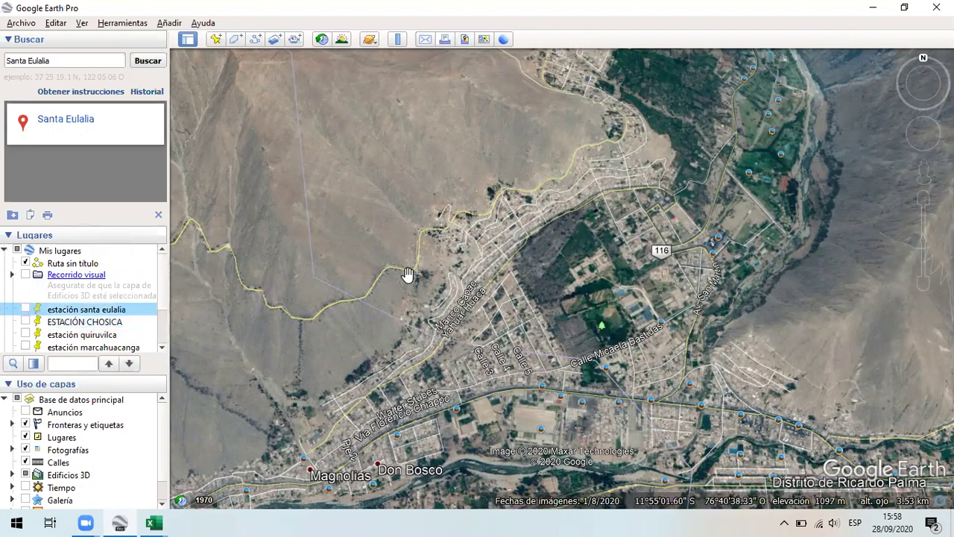
# Step: Search for Santa Eulalia and examine the town up close on the map
pyautogui.click(104, 62)
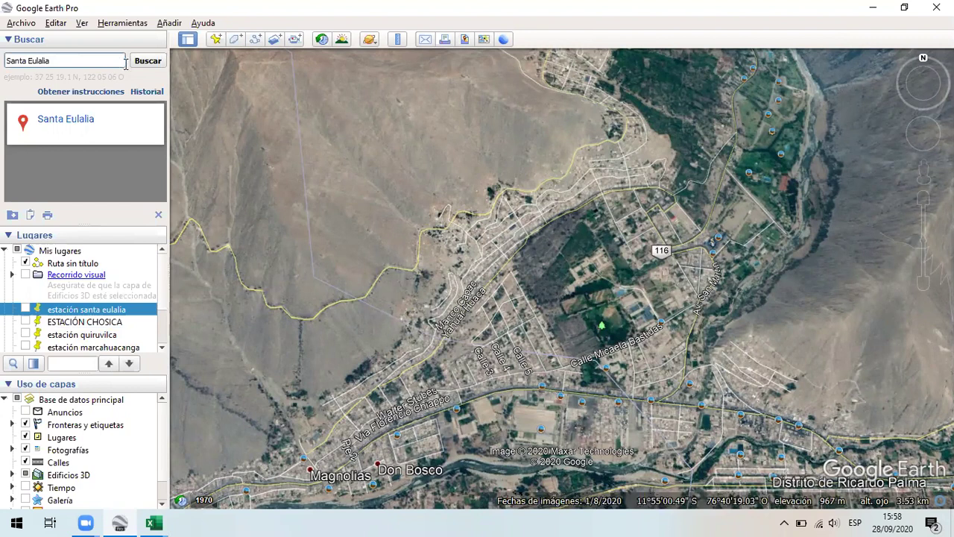
pyautogui.click(139, 67)
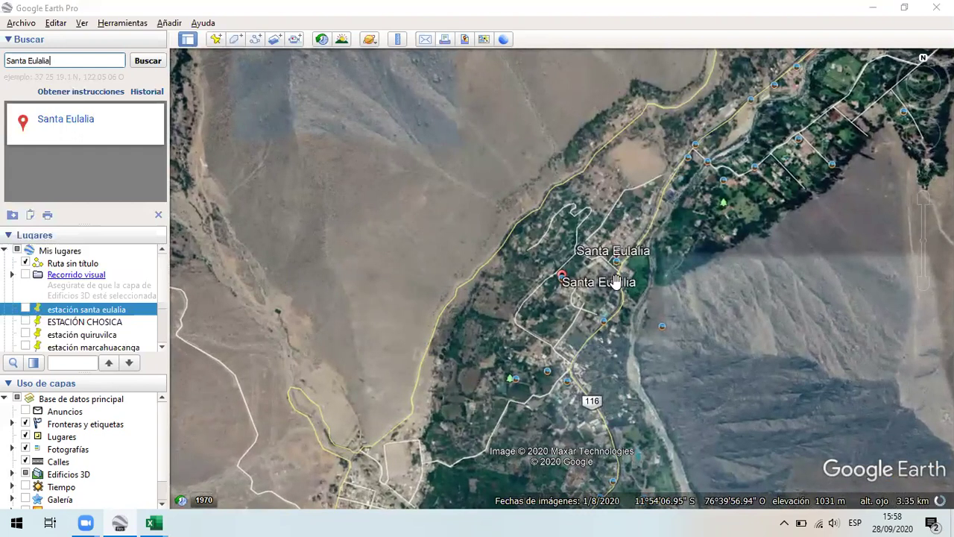
pyautogui.scroll(2, 620, 280)
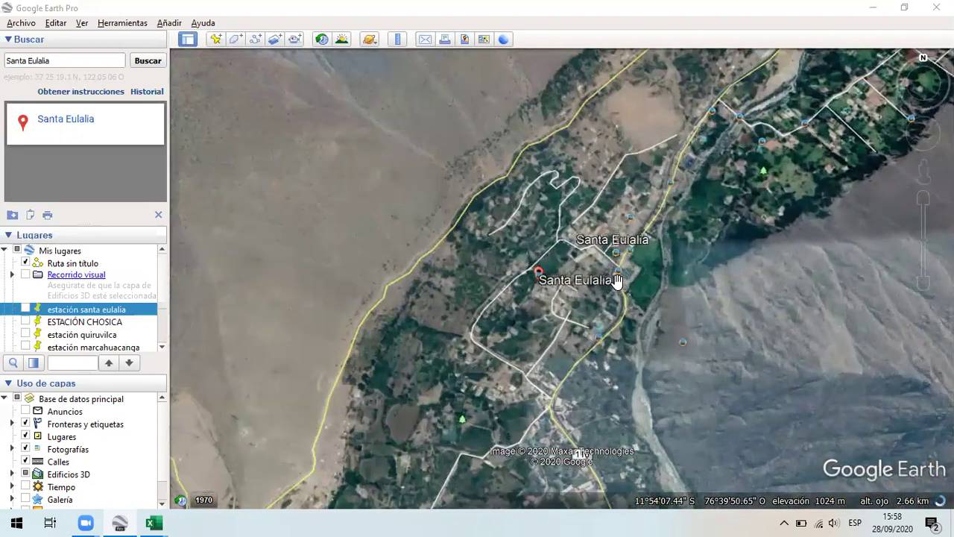
pyautogui.scroll(2, 617, 280)
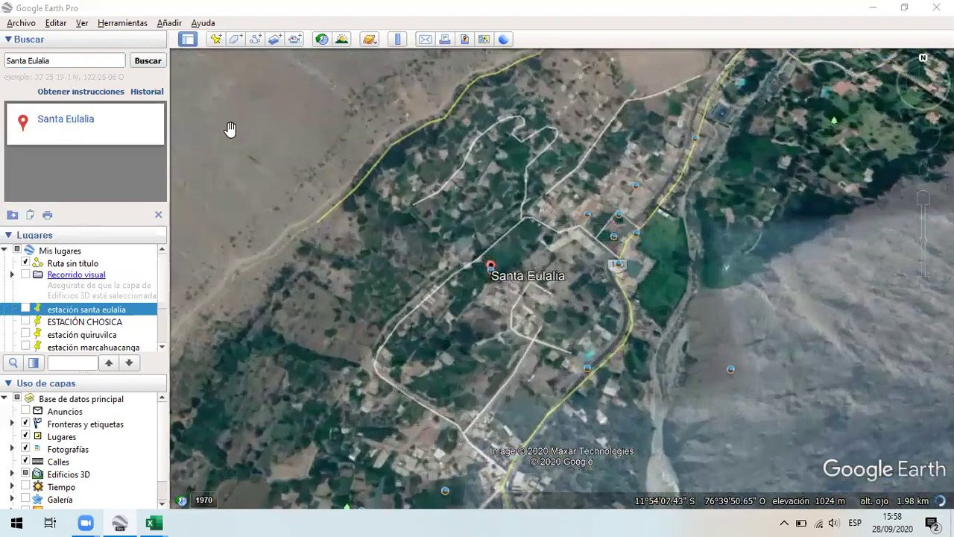
# Step: Try to add a placemark named "sasnta eulalia estación" on the slope east of the river at 11°54'11.88"S, 76°39'45.83"O, and discard it
pyautogui.click(215, 39)
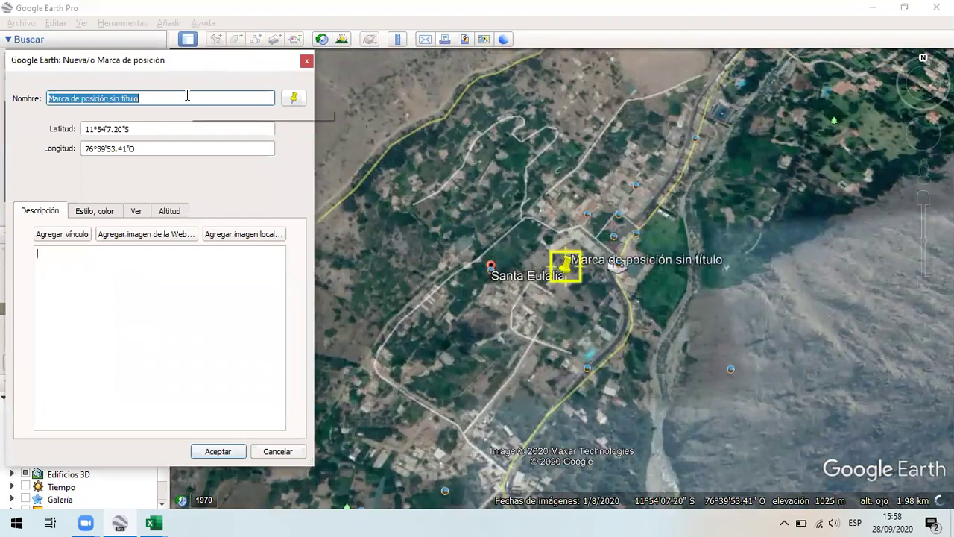
pyautogui.write('sasnta eulal')
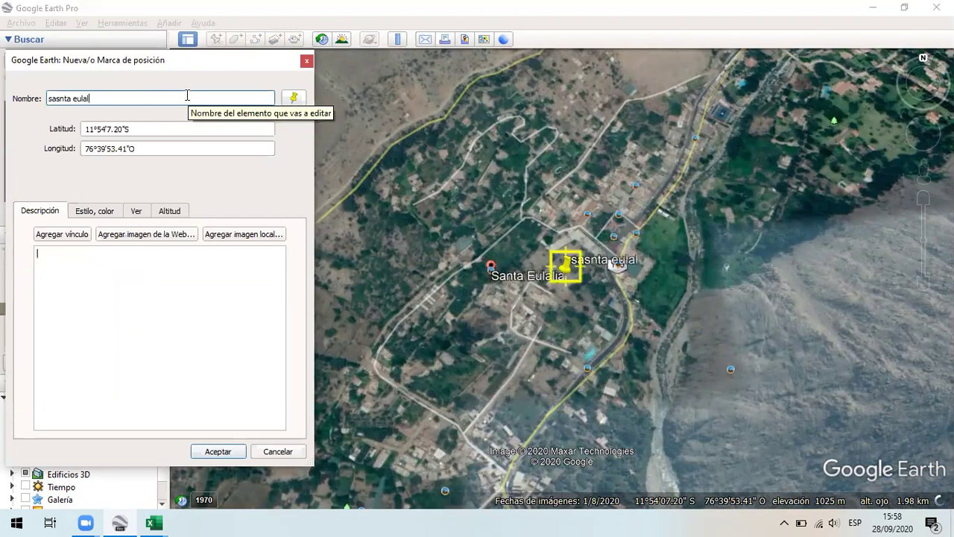
pyautogui.write('ia estació')
pyautogui.press('Tab')
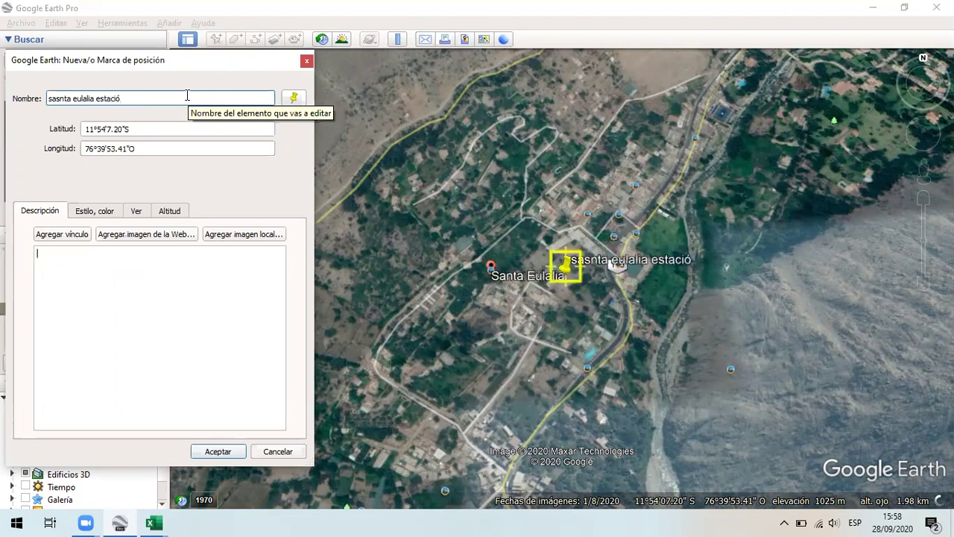
pyautogui.write('n')
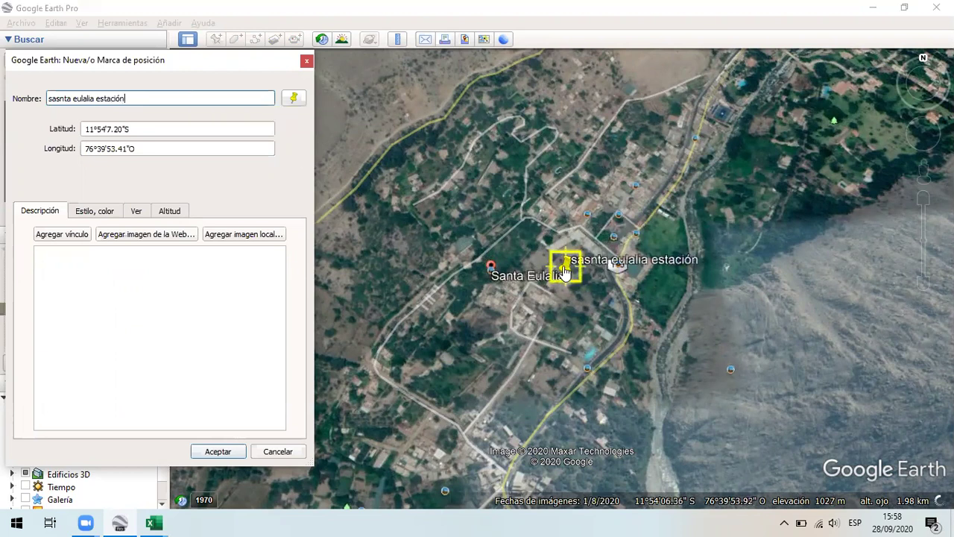
pyautogui.moveTo(566, 273); pyautogui.dragTo(730, 371)
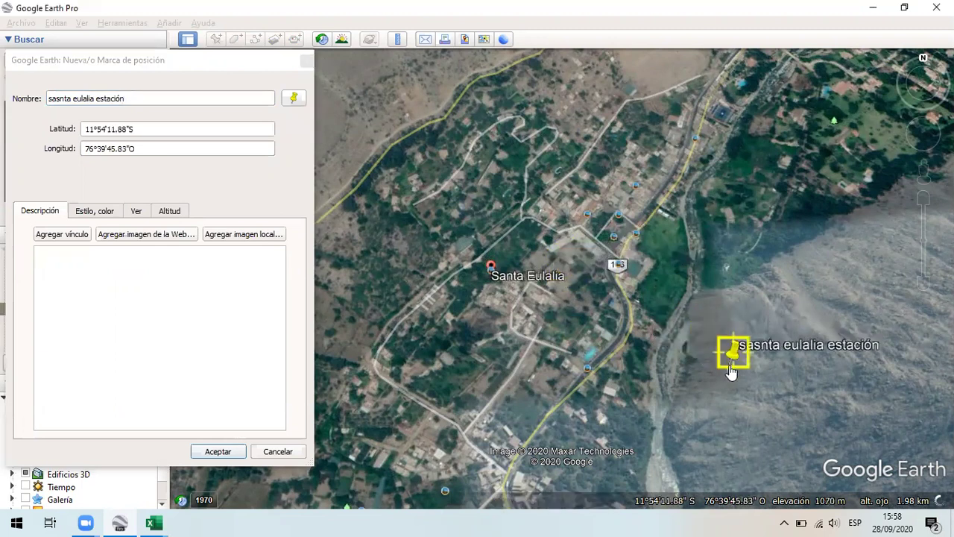
pyautogui.click(277, 451)
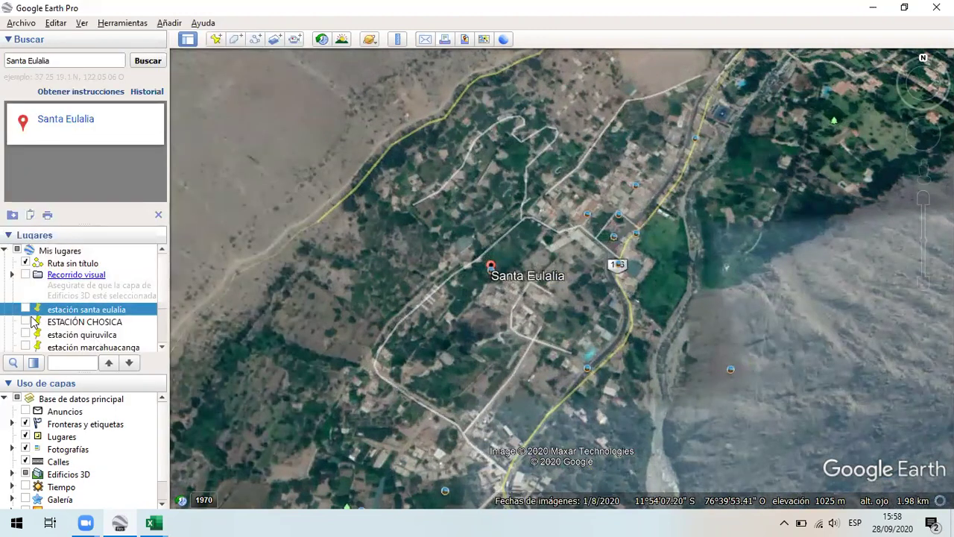
# Step: Show the saved ESTACIÓN CHOSICA and estación santa eulalia placemarks on the map
pyautogui.click(26, 322)
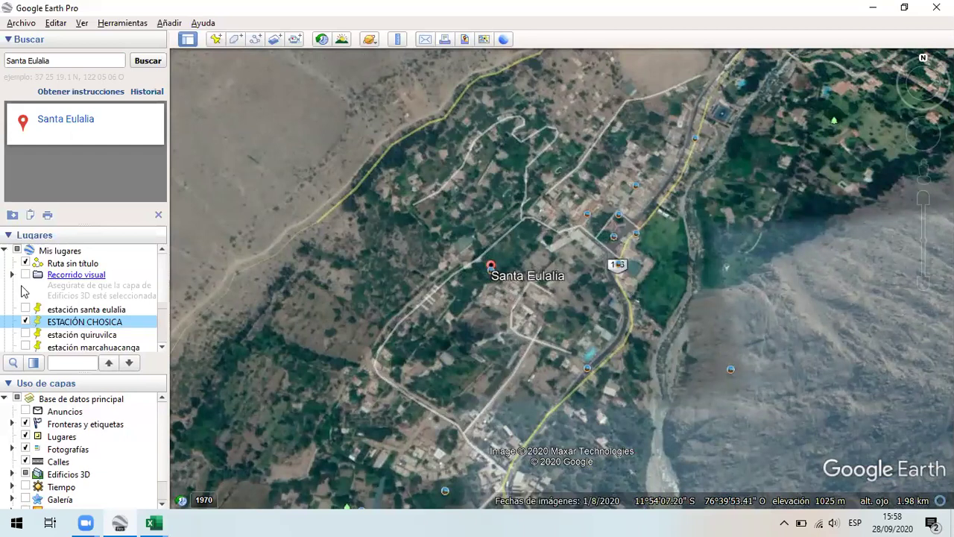
pyautogui.click(25, 309)
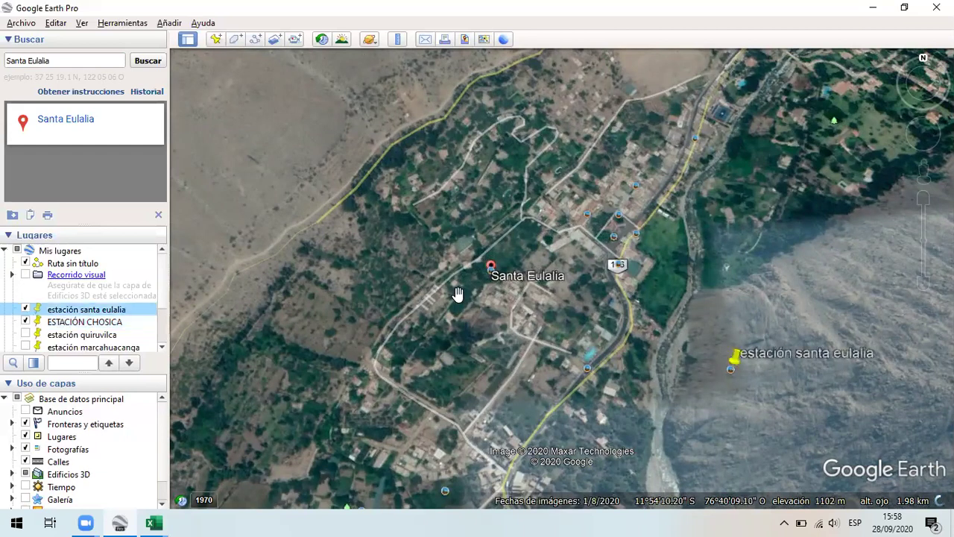
pyautogui.scroll(-3, 457, 294)
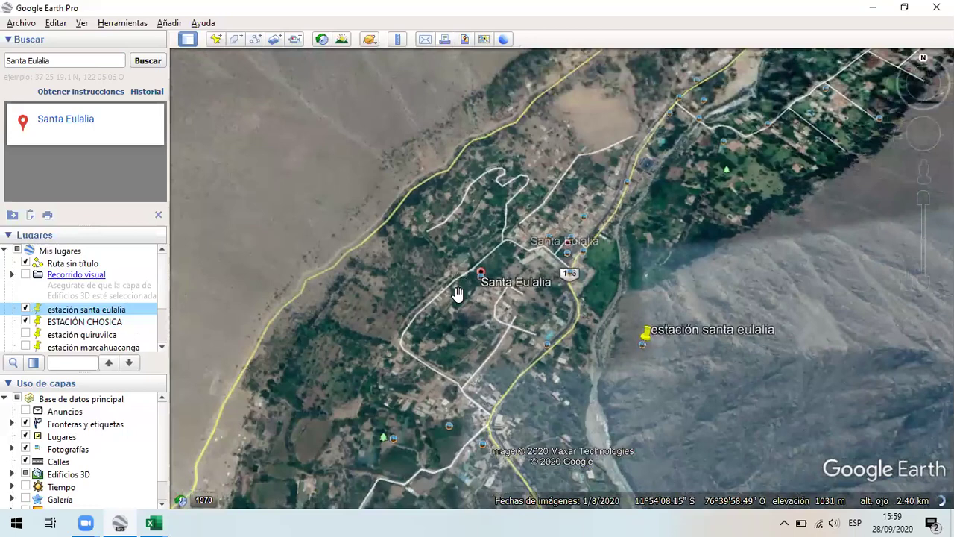
pyautogui.scroll(-4, 458, 294)
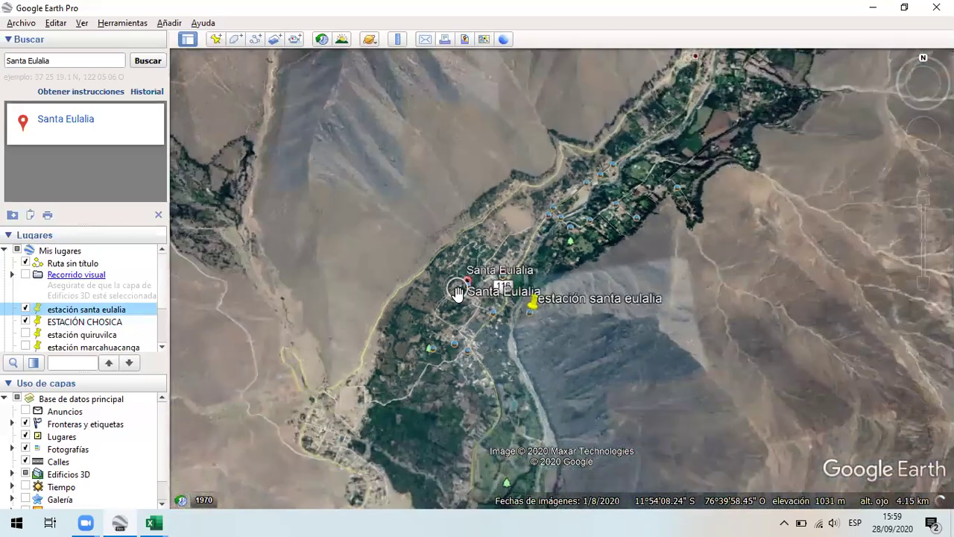